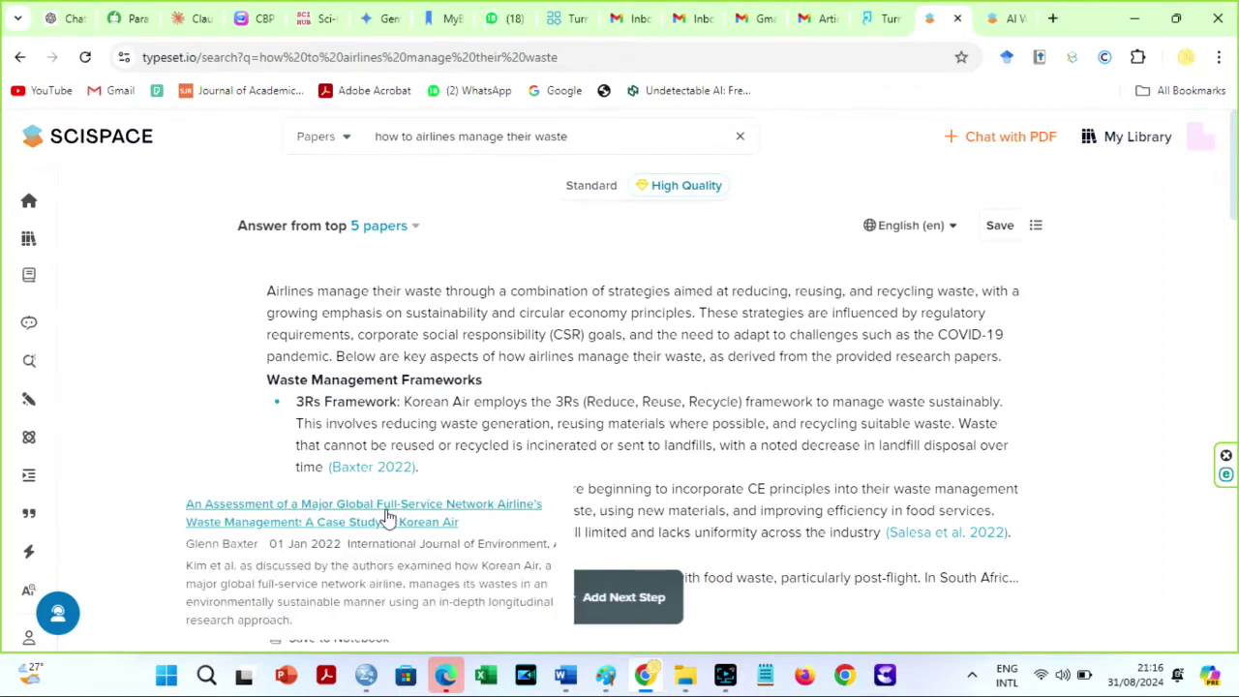
Expand the airline waste-management answer to show its food waste and COVID-19 sections
left_click_drag(1236, 175, 1236, 302)
left_click(334, 468)
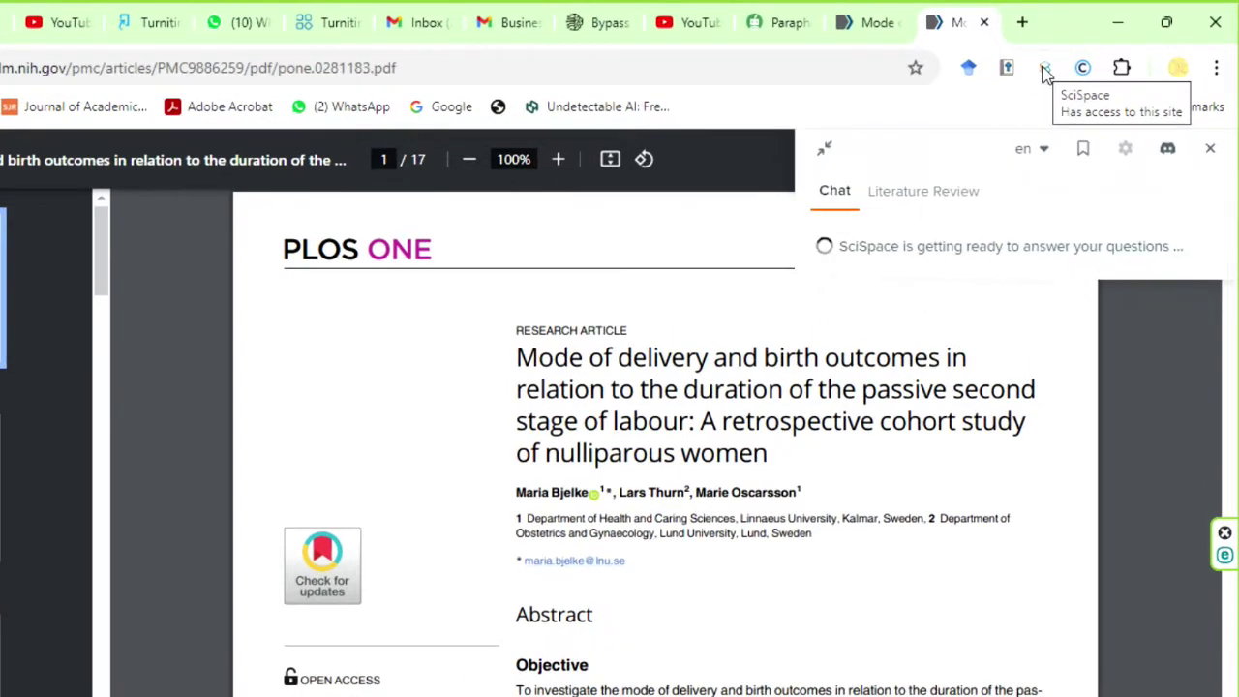
Ask the SciSpace extension chat 'what is the main arguement in this study' about the delivery-mode paper
left_click(1046, 73)
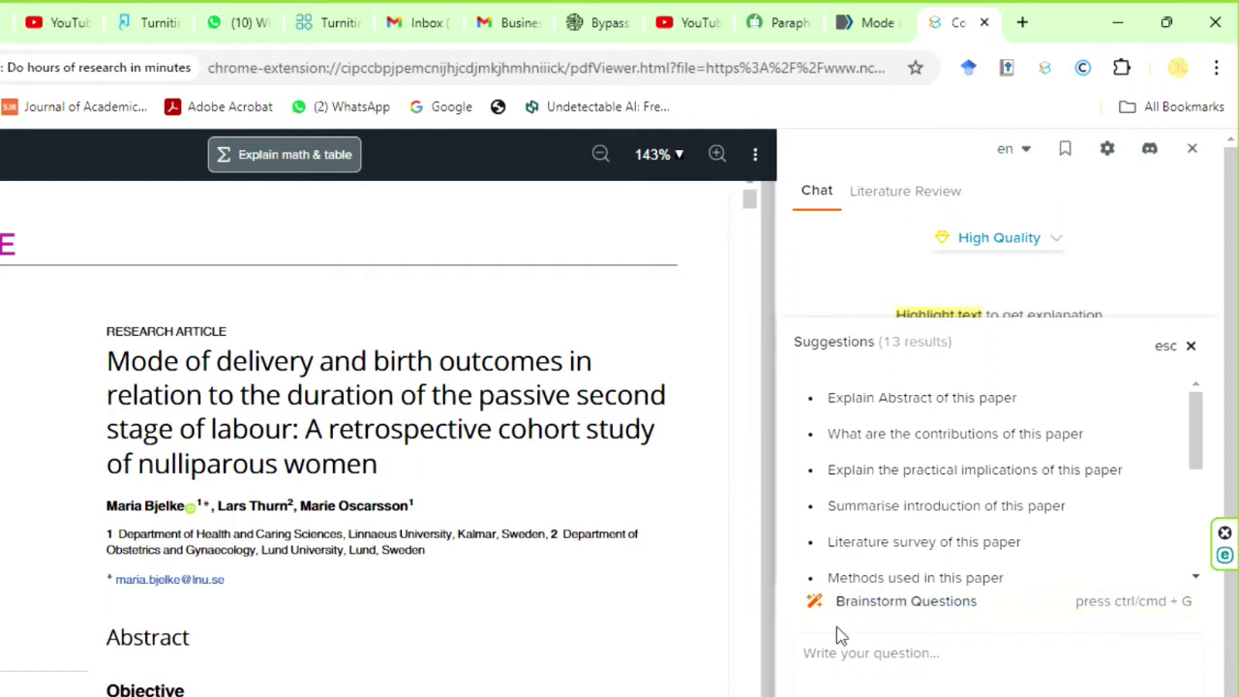
left_click(879, 672)
type("what is the main arguement in this study")
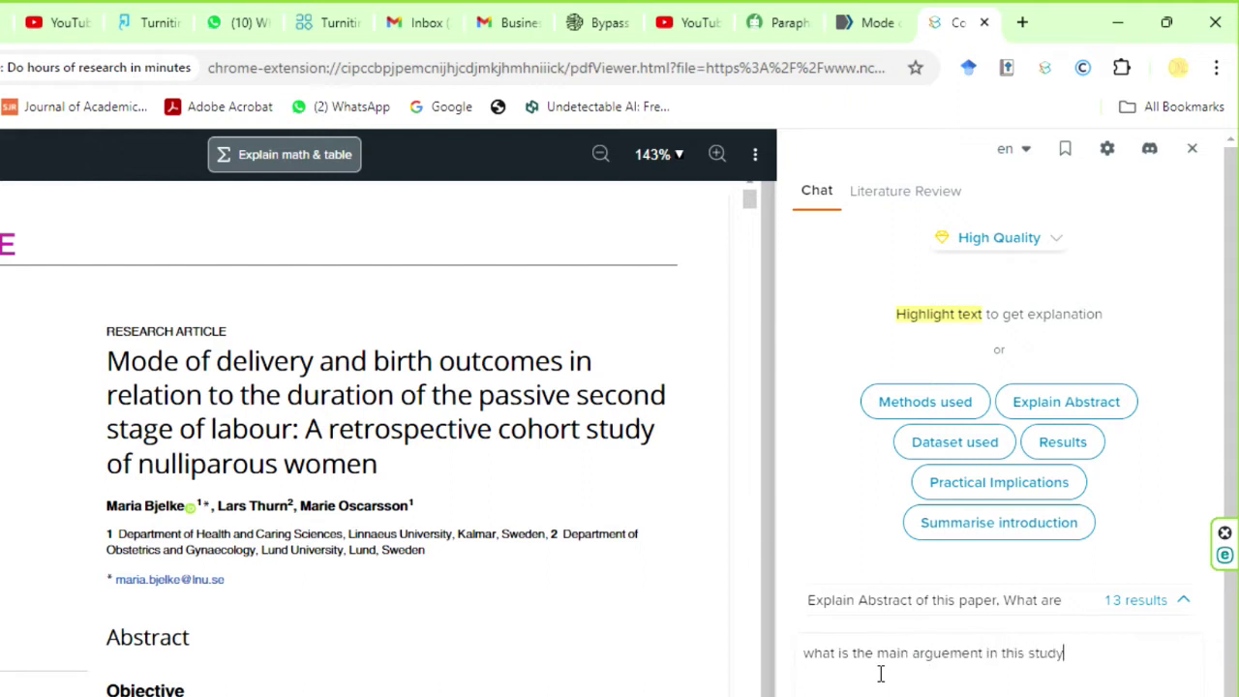
key("Return")
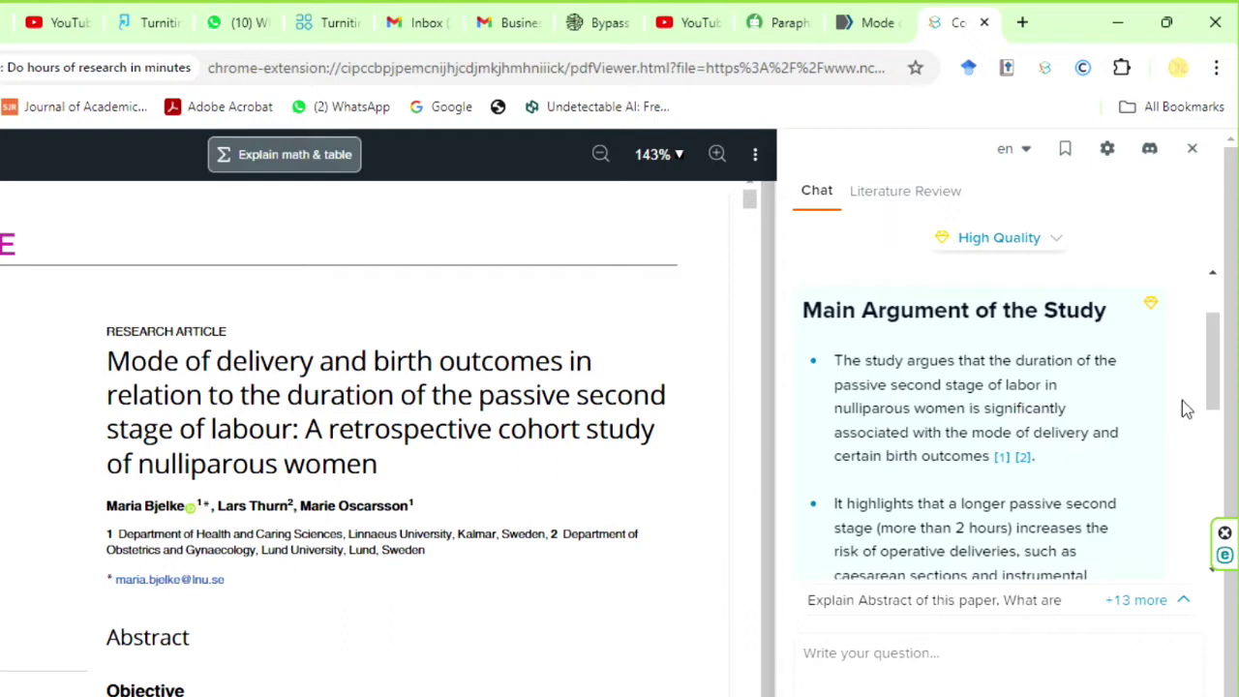
left_click_drag(1216, 354, 1219, 396)
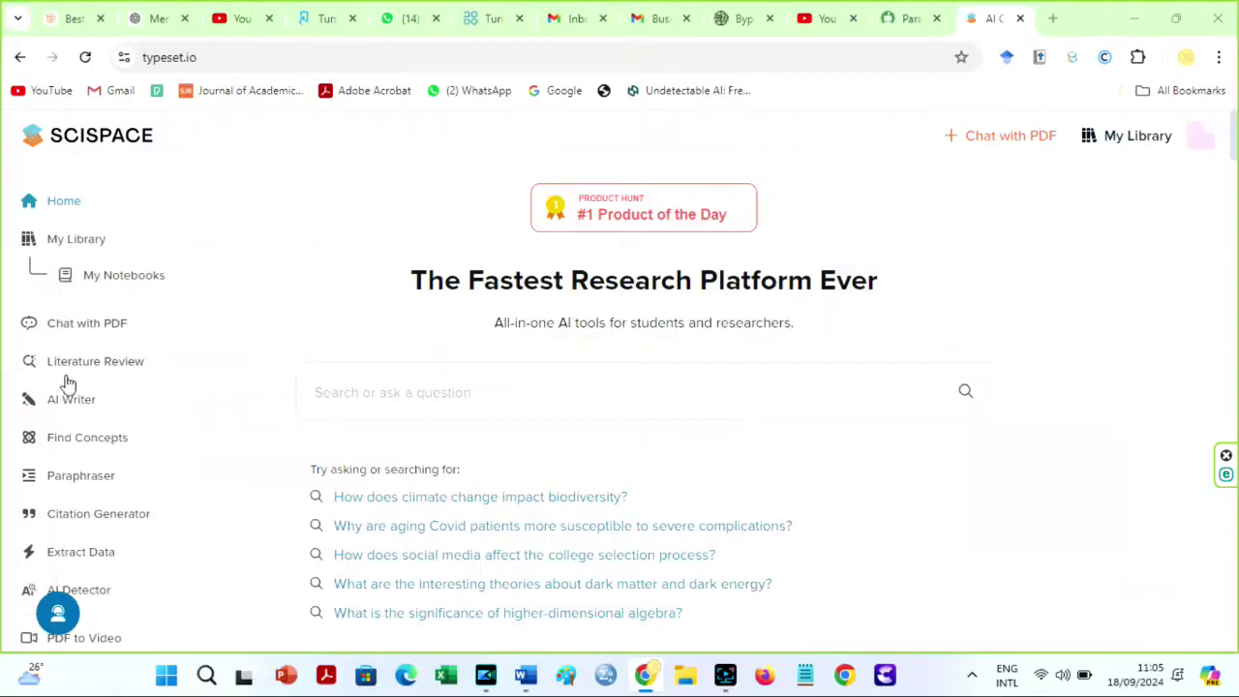
Upload the best and rest.pdf to Chat with PDF and save it to the library
left_click(84, 329)
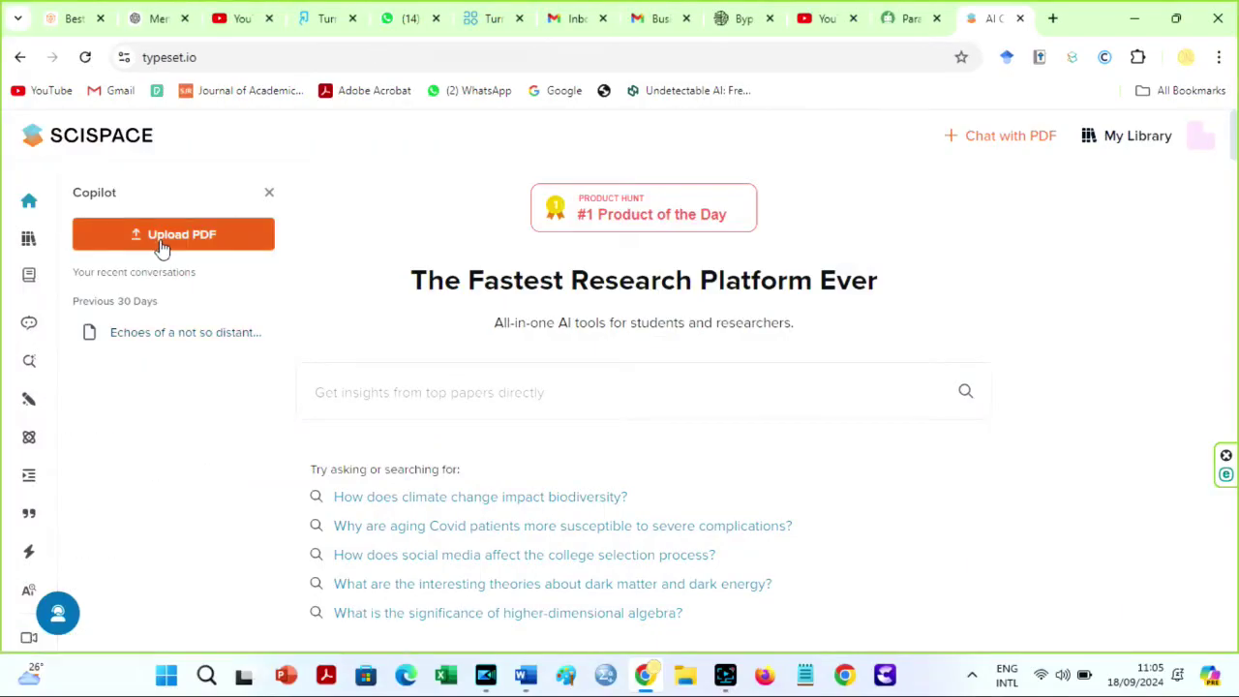
left_click(162, 246)
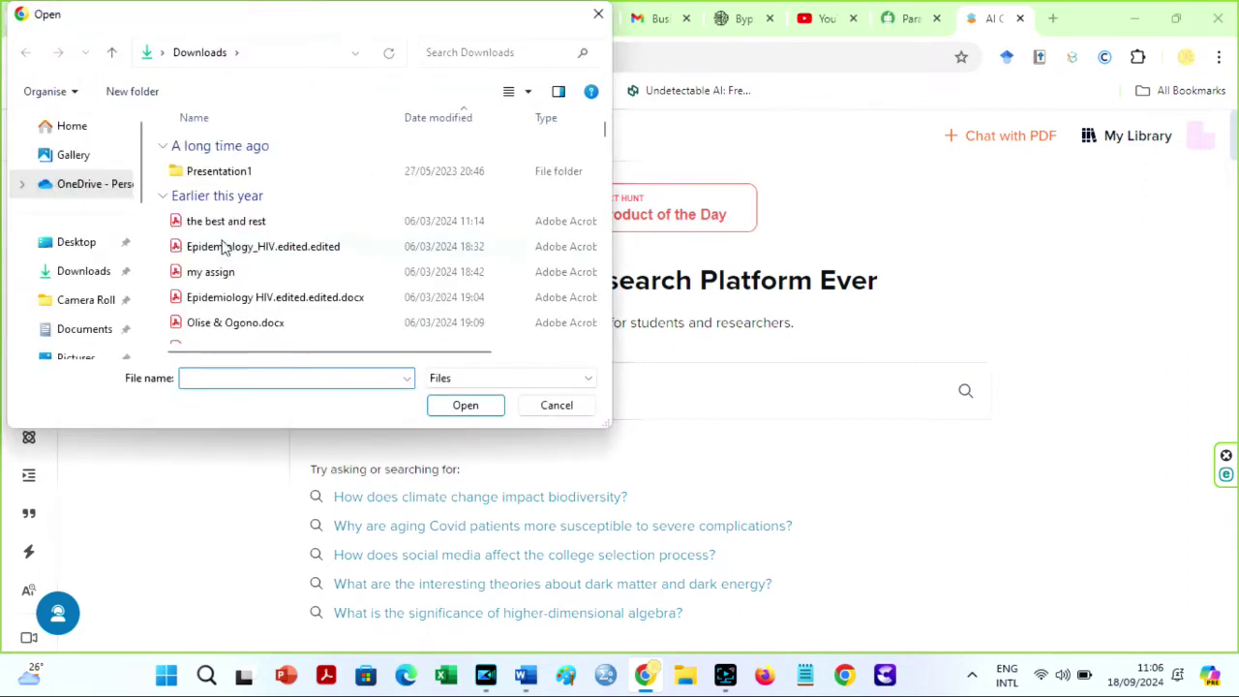
left_click(243, 223)
left_click(440, 405)
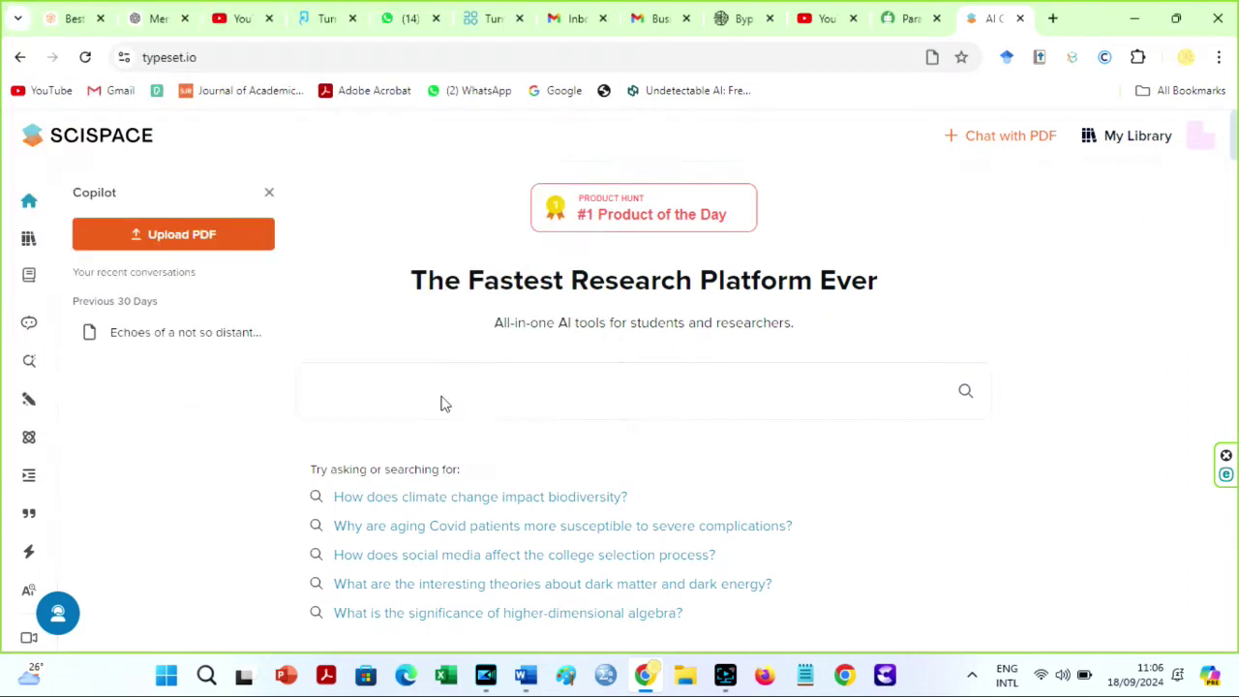
left_click(783, 473)
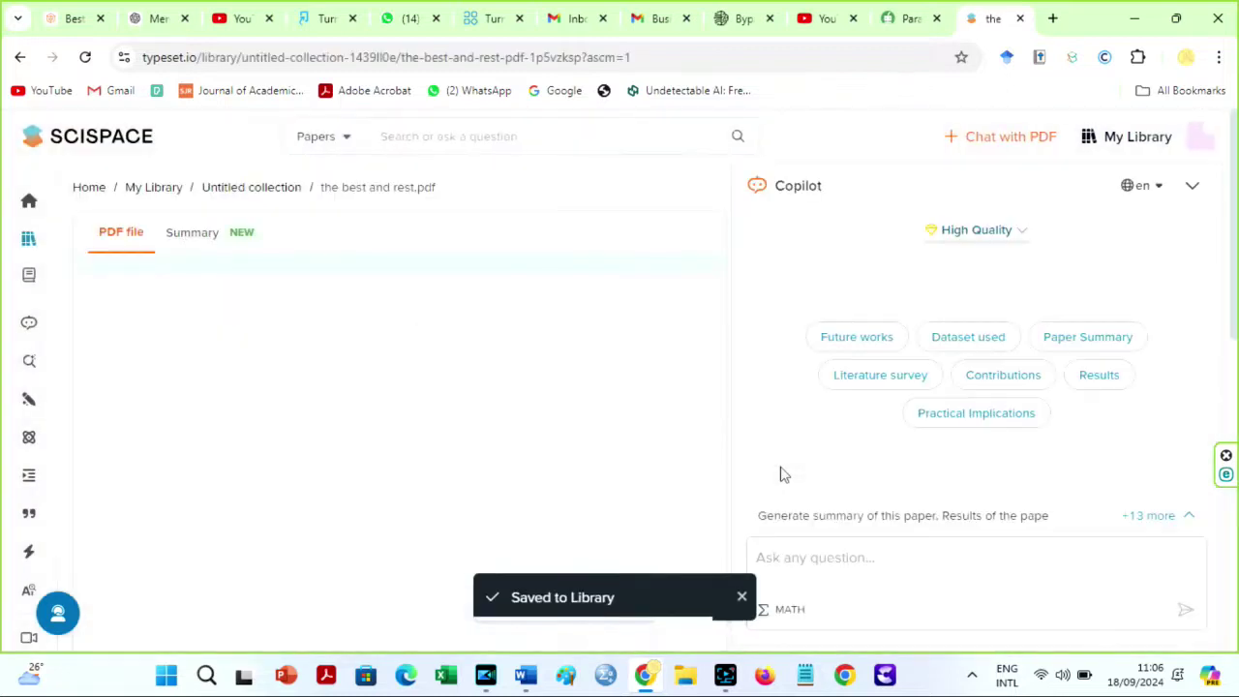
Ask Copilot 'what is the study saying' about the uploaded paper
left_click(793, 572)
type("what is the study ")
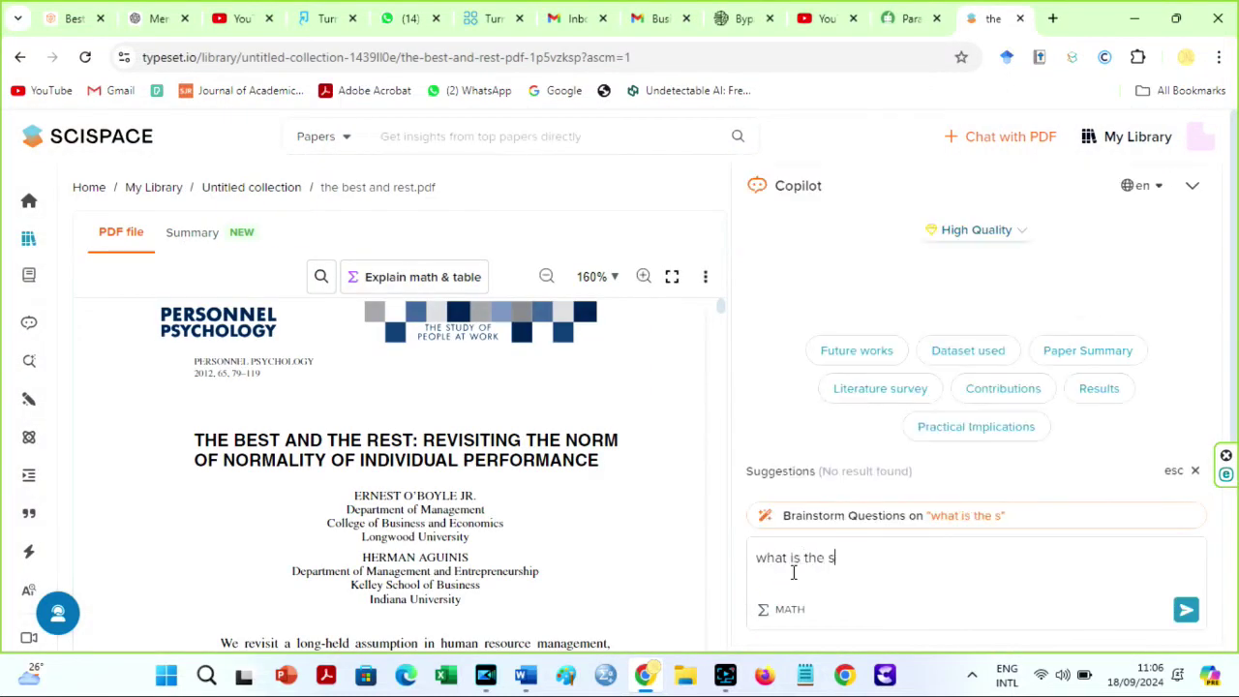
type("saying")
key("Return")
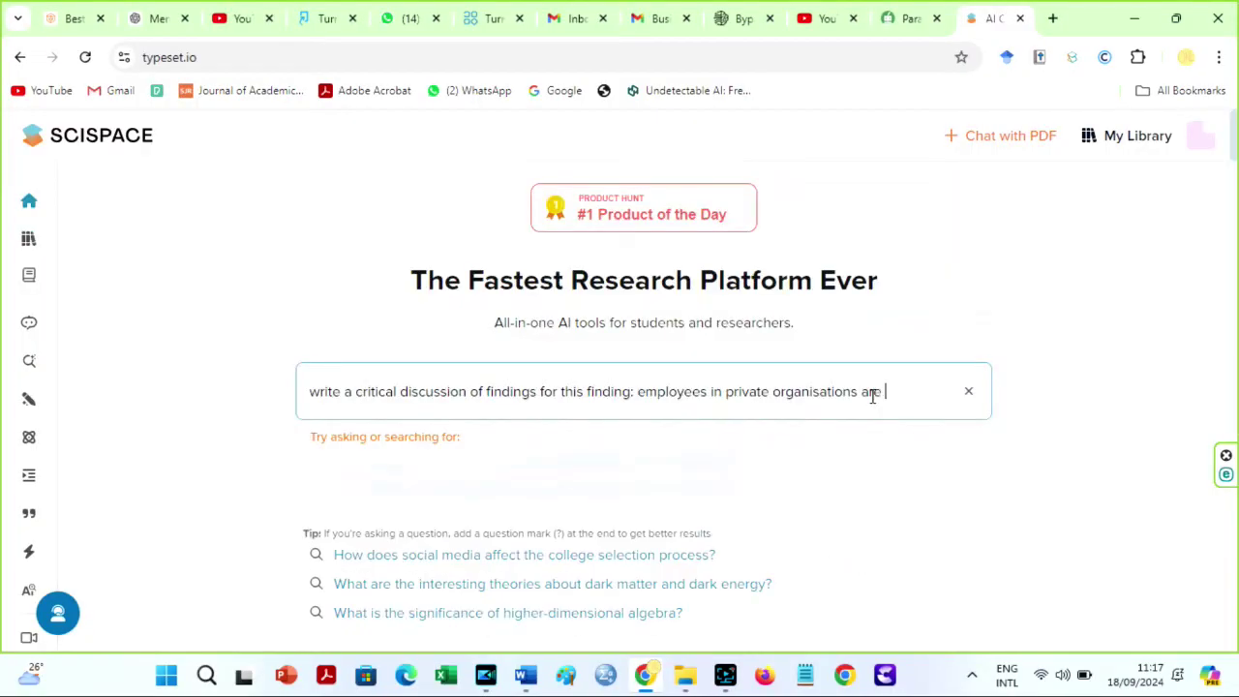
Run the critical-discussion search on private-organisation employee stress, expand the answer, and open My Library
key("BackSpace")
type("d")
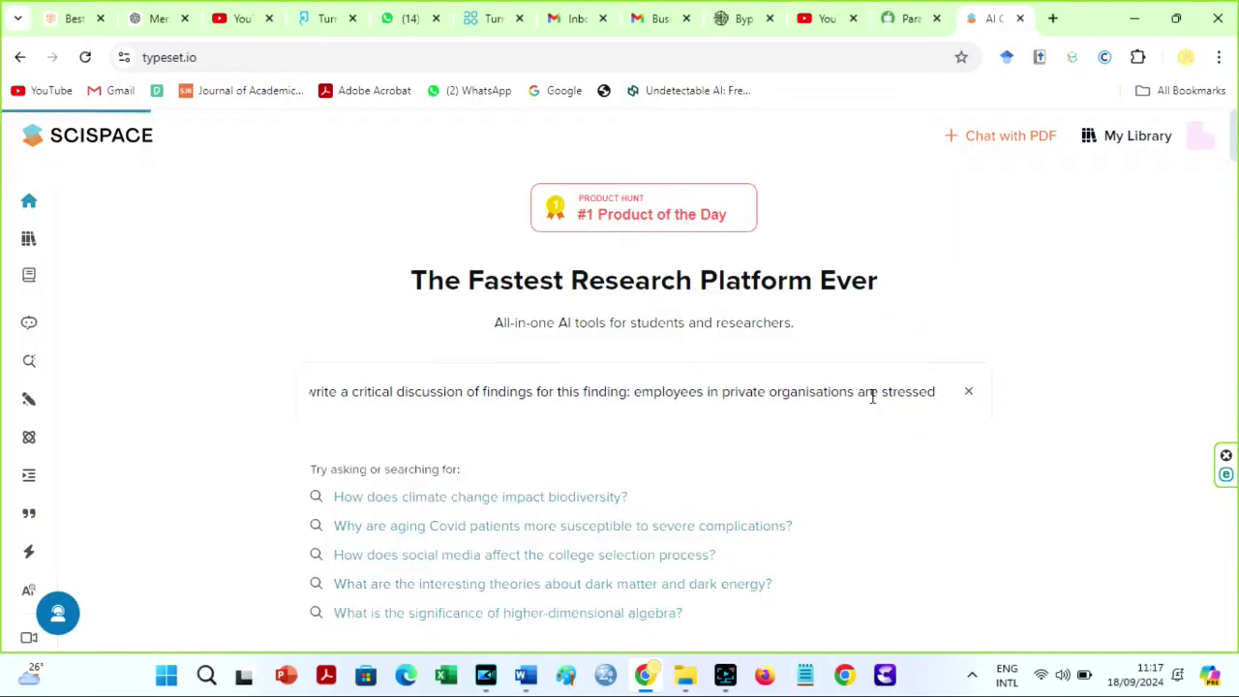
key("Return")
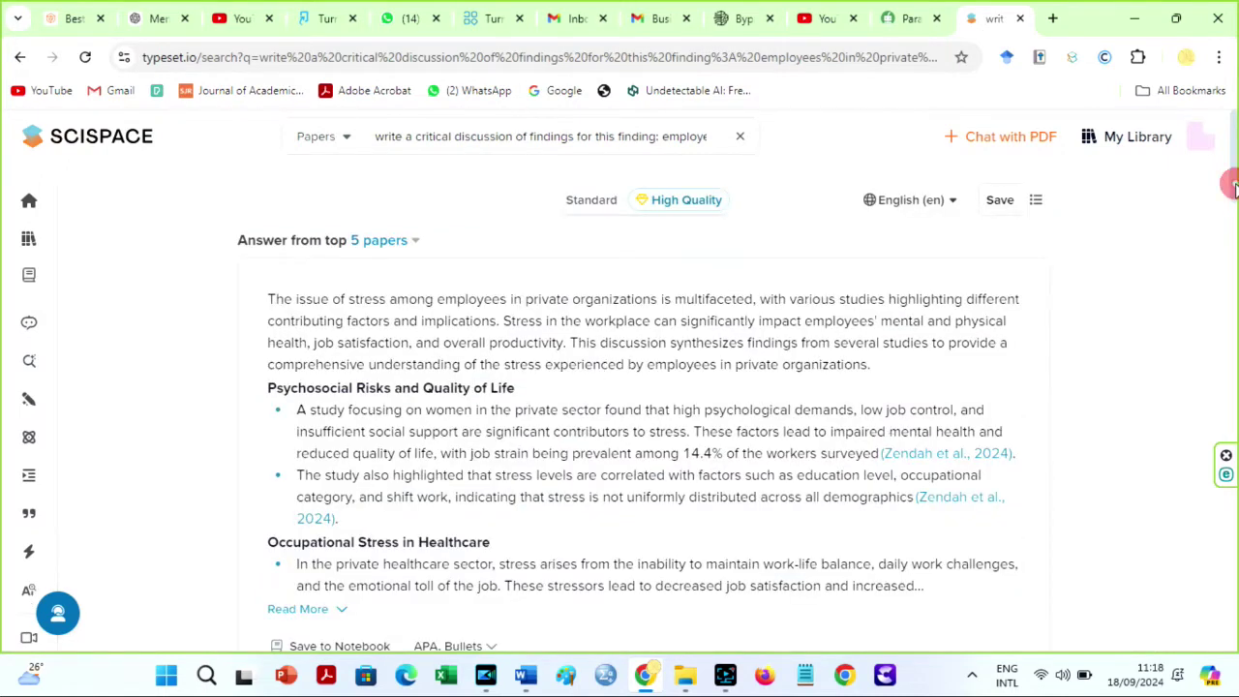
scroll(706, 332, "down", 2)
left_click(309, 488)
mouse_move(1235, 198)
left_mouse_down()
mouse_move(1235, 242)
mouse_move(1235, 187)
left_mouse_up()
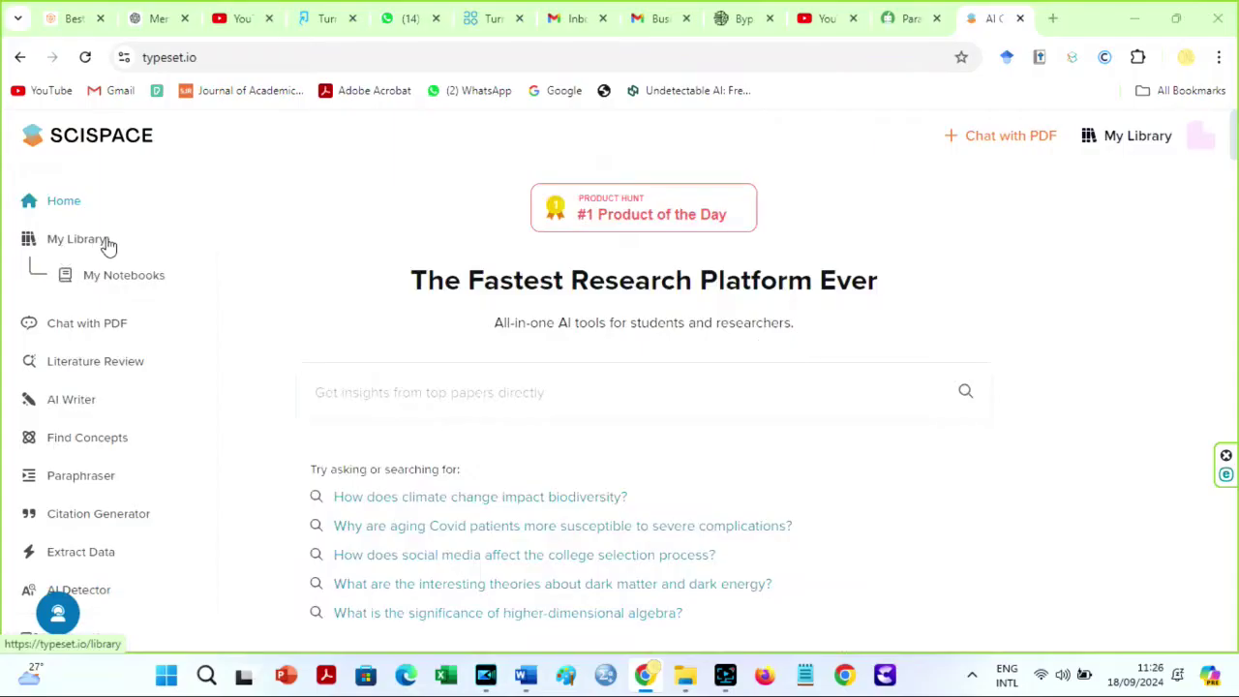
left_click(107, 242)
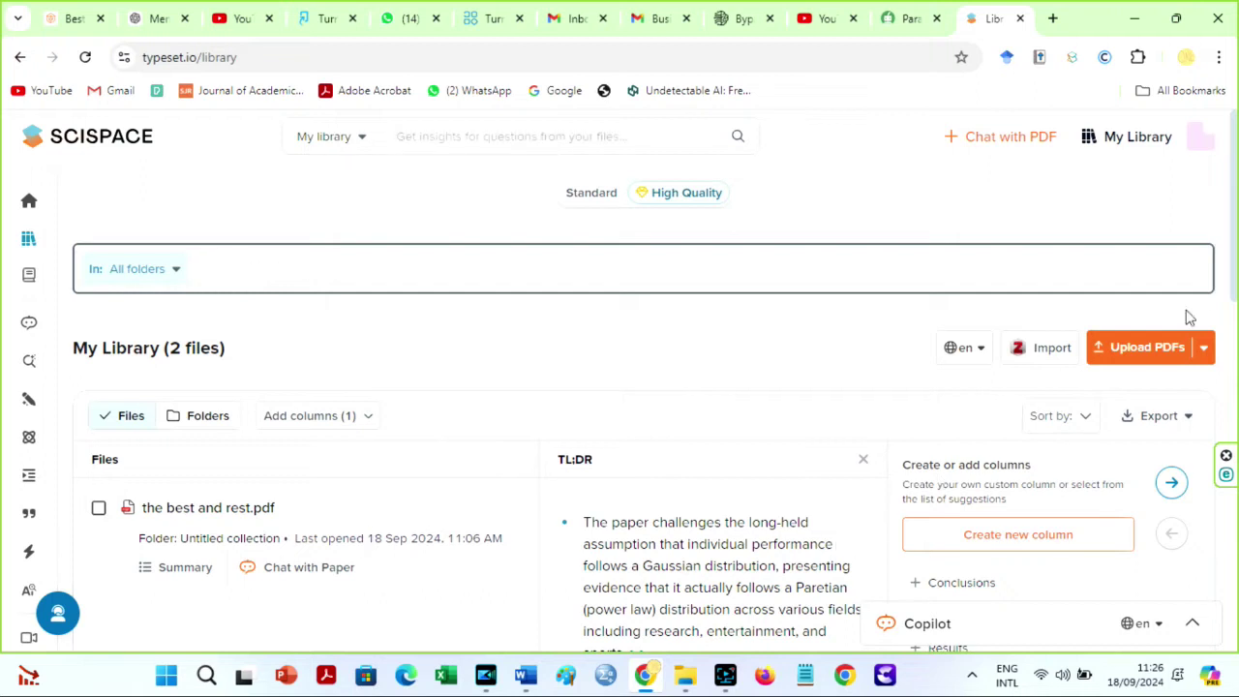
Scroll the My Library table to view both files and the best and rest.pdf TL;DR
scroll(1235, 276, "down", 1)
scroll(1234, 274, "down", 1)
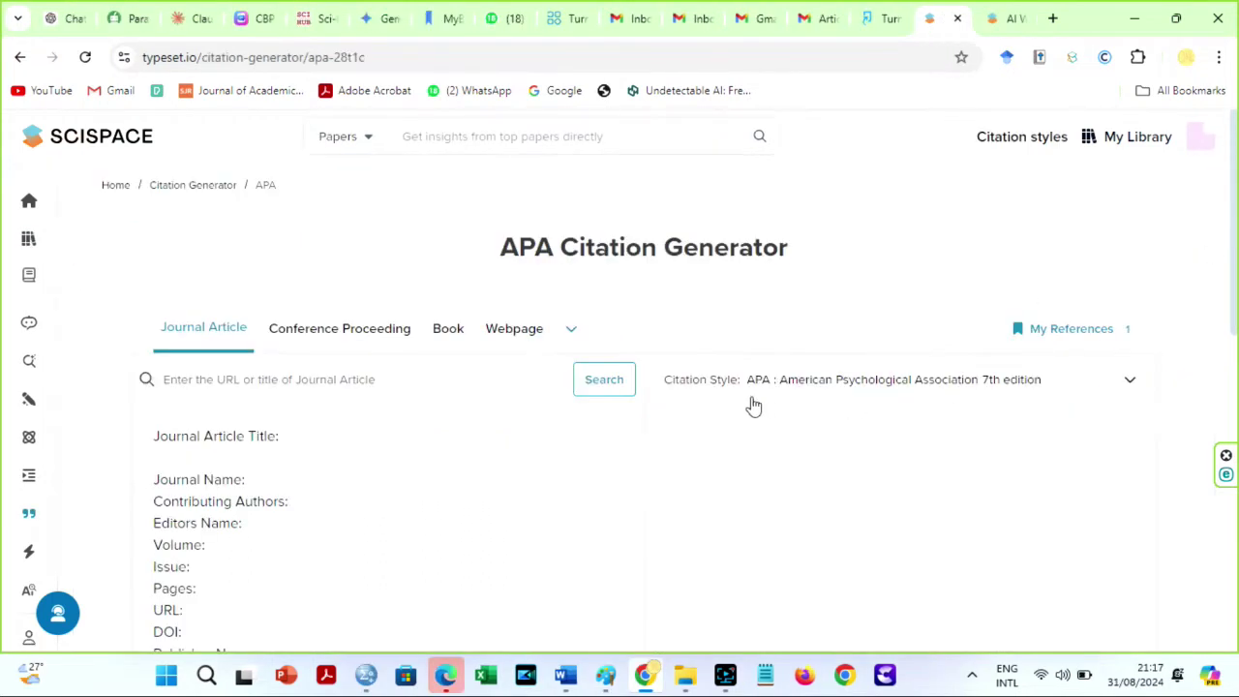
Choose Cite Them Right 12th edition - Harvard as the citation style
left_click(1130, 378)
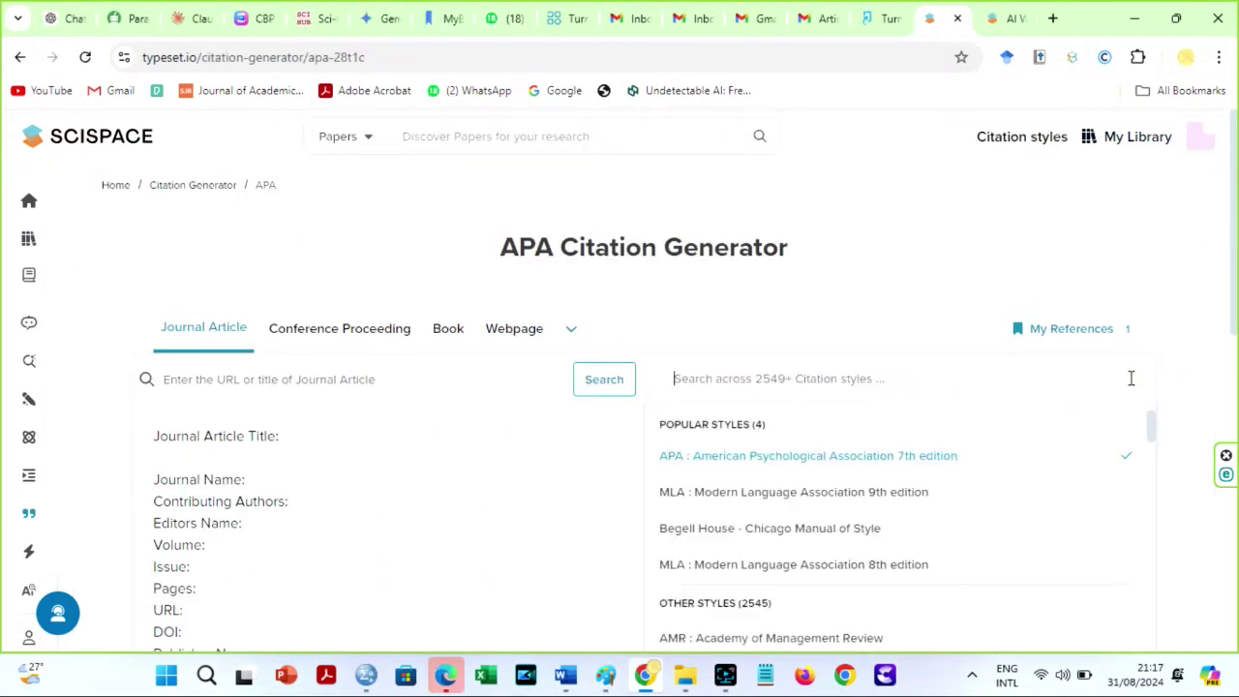
type("cite")
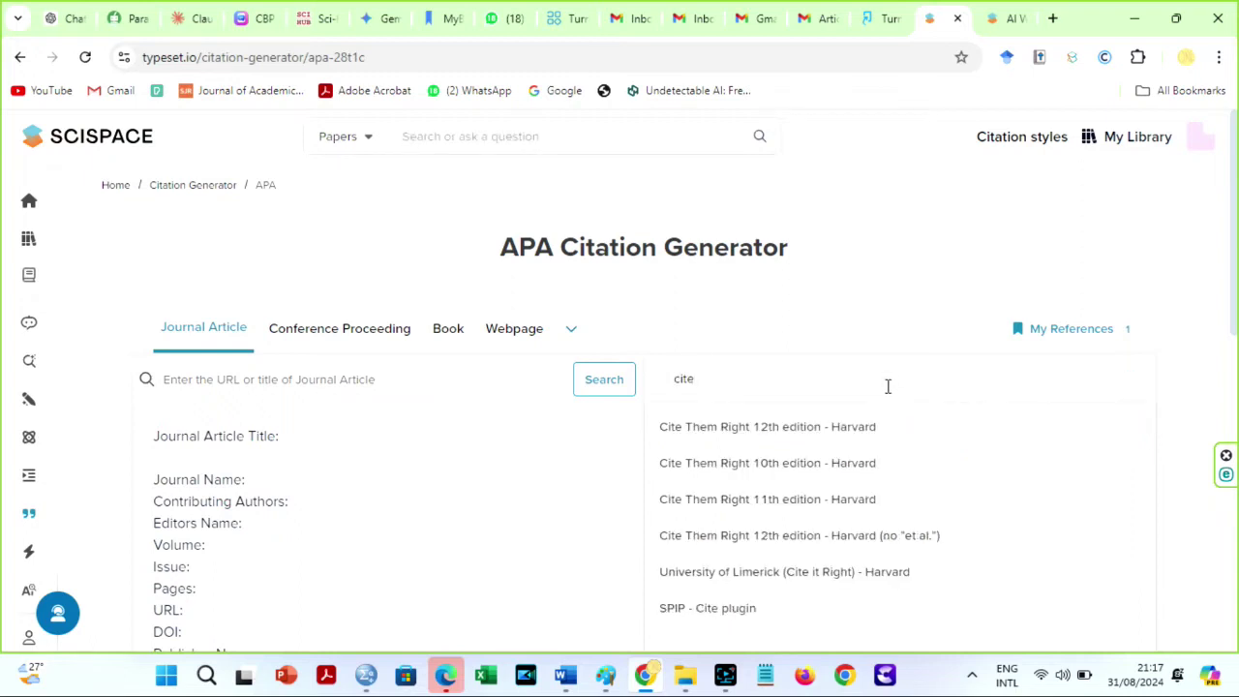
left_click(790, 427)
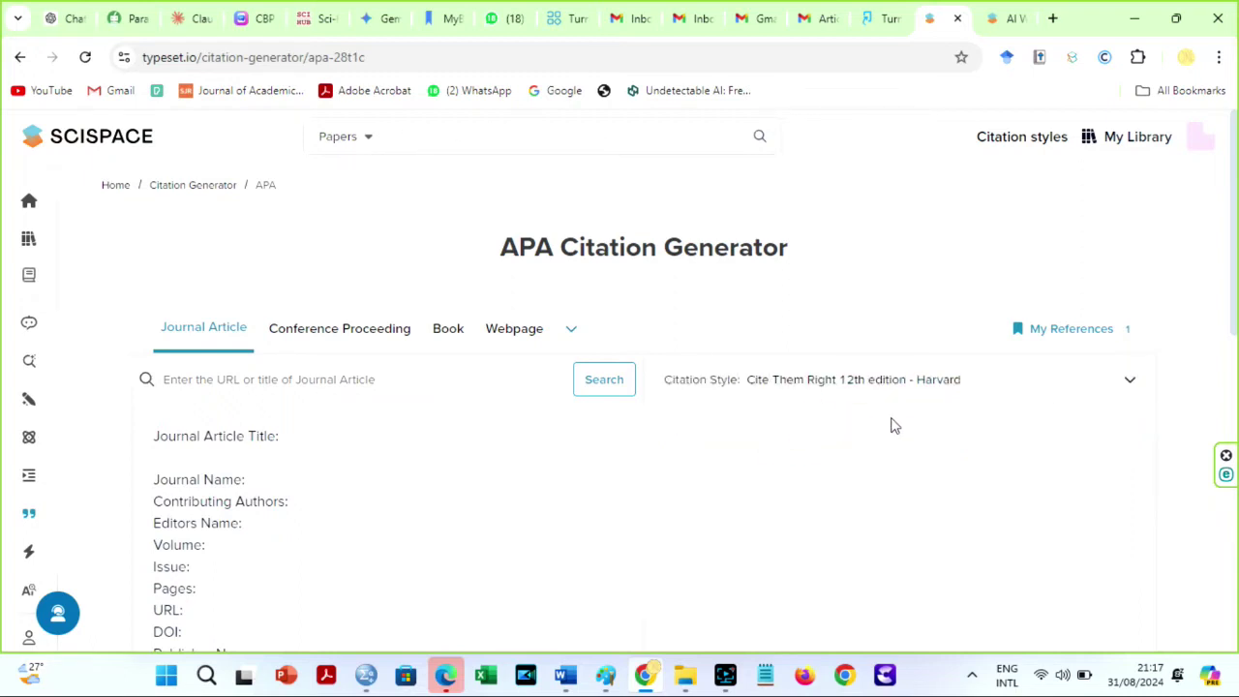
left_click_drag(1234, 263, 1237, 315)
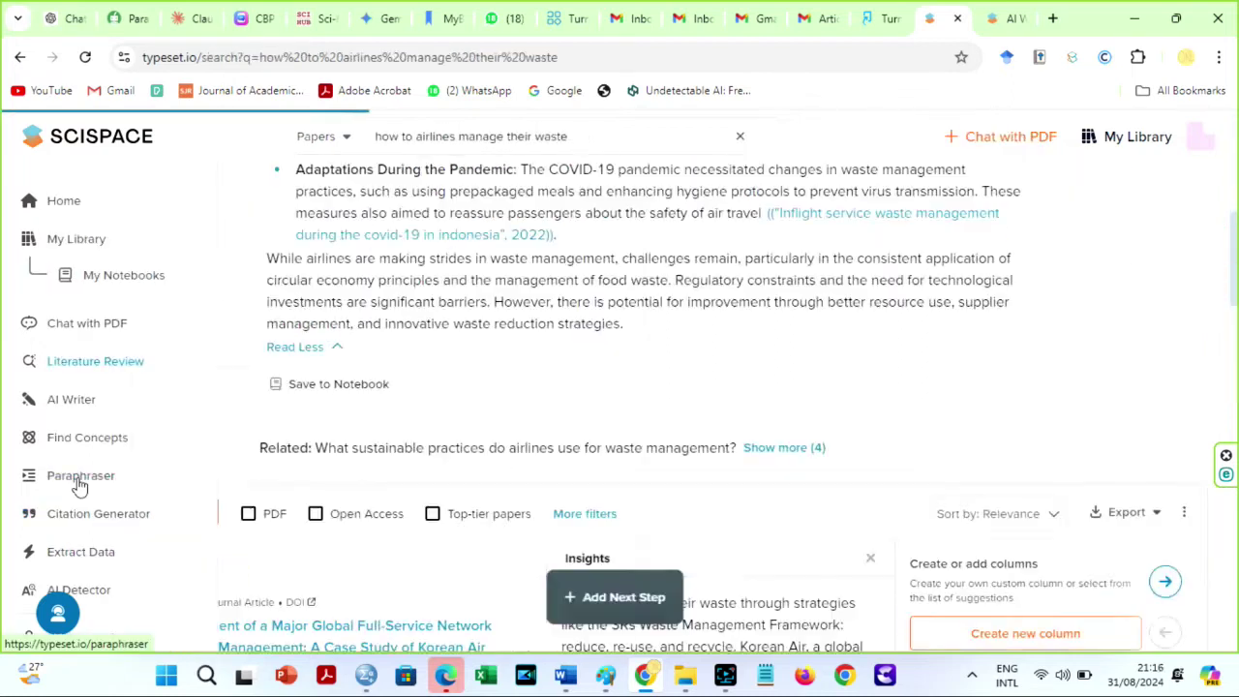
Review the paraphrased waste-management text and its Minimal Human rating in the Paraphraser
left_click(77, 482)
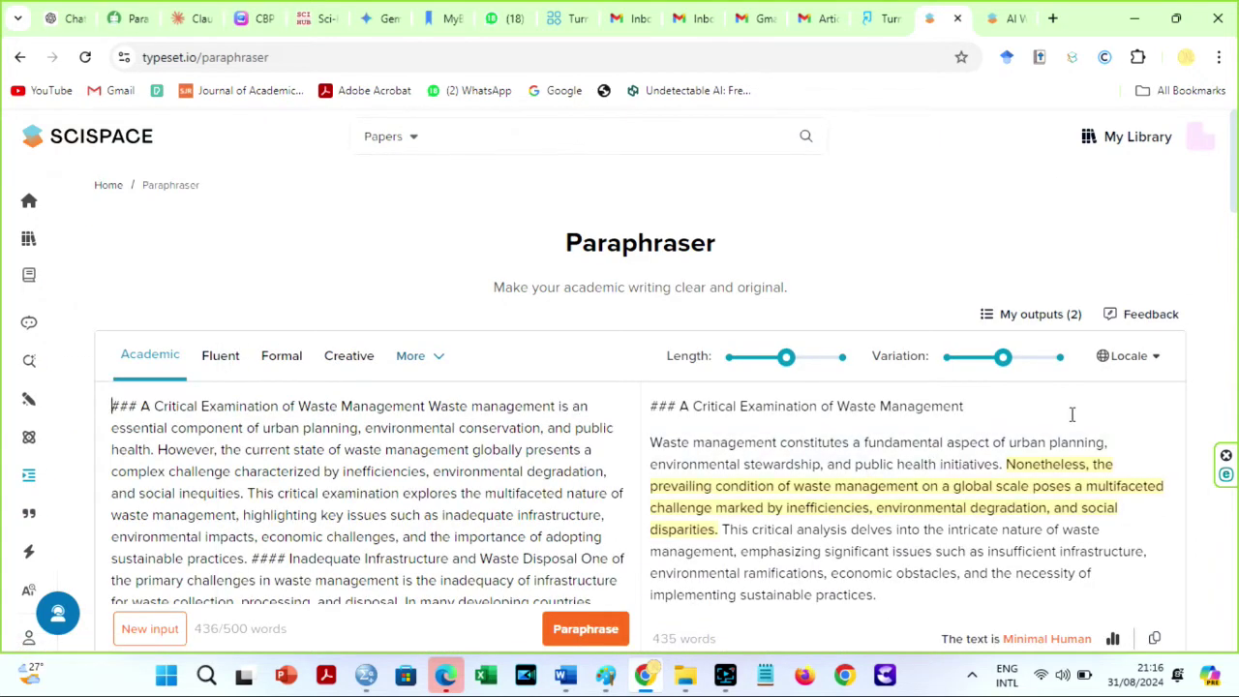
scroll(968, 435, "down", 10)
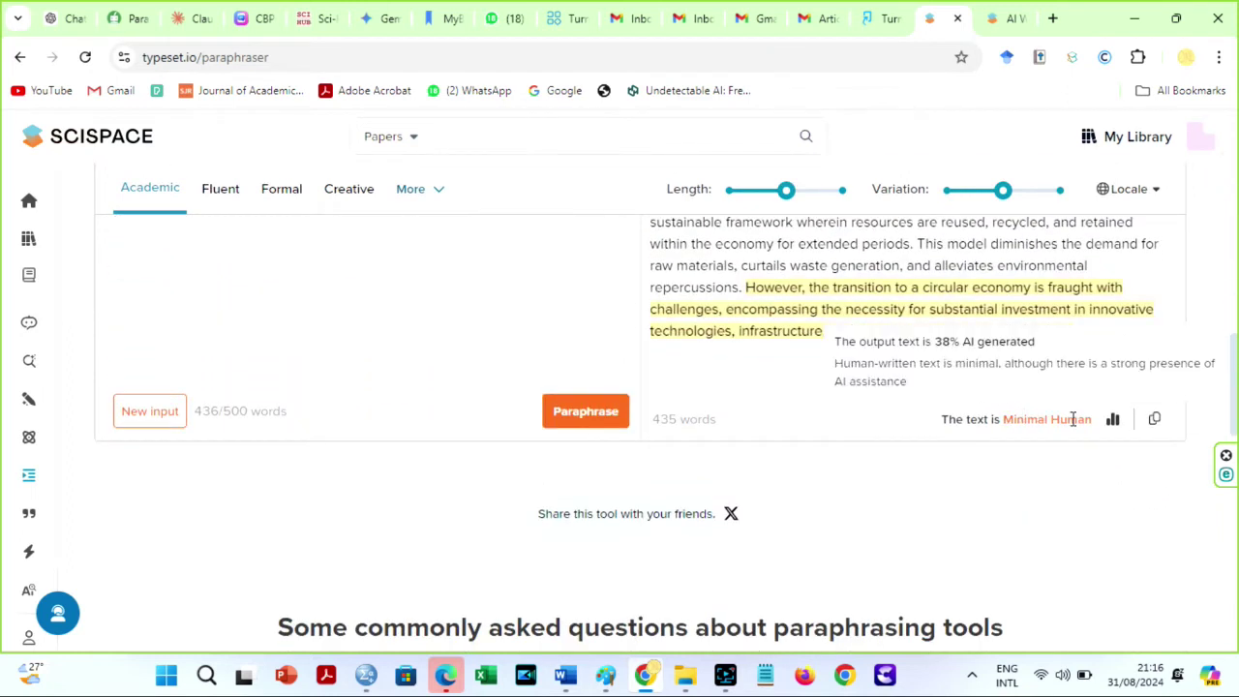
mouse_move(1042, 426)
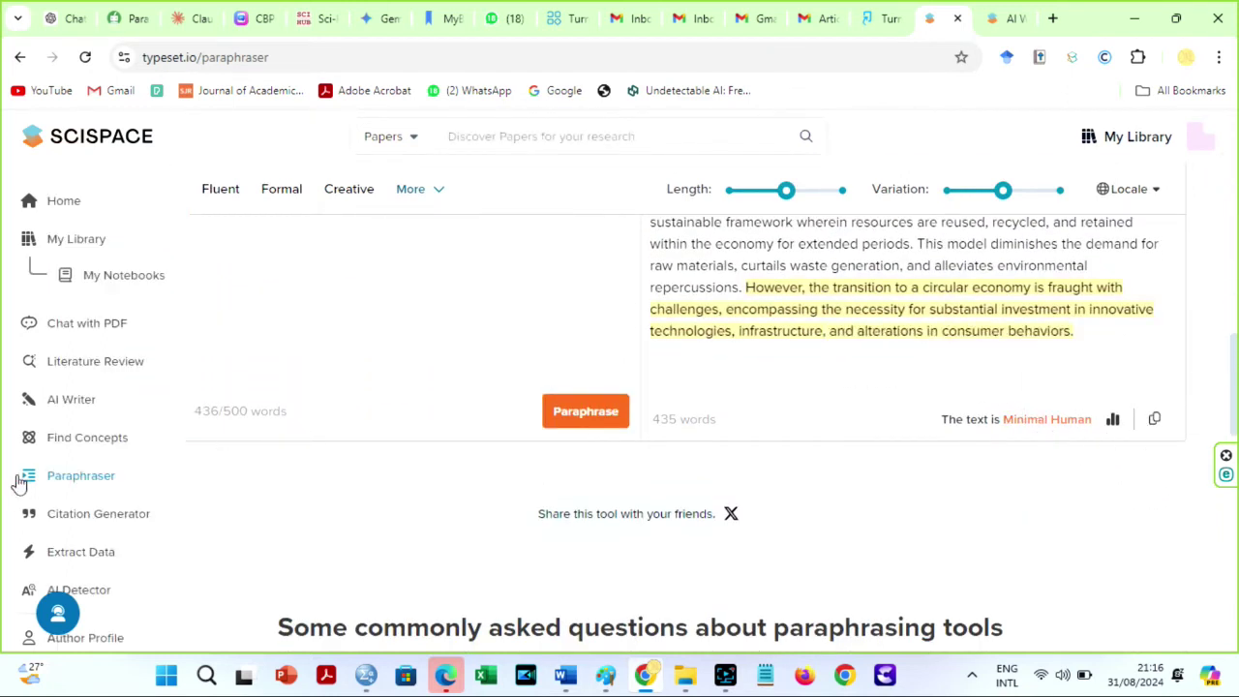
left_click(106, 595)
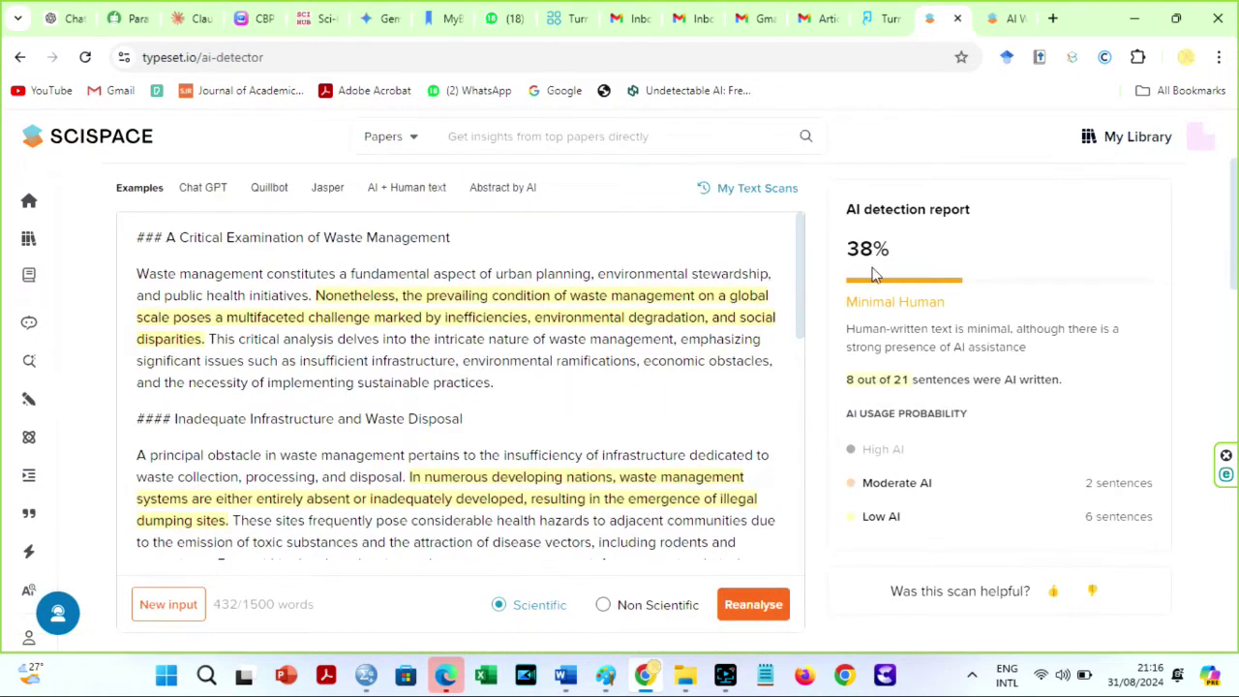
Review the AI Detector report: 38% AI, Minimal Human, 8 of 21 sentences flagged
mouse_move(38, 396)
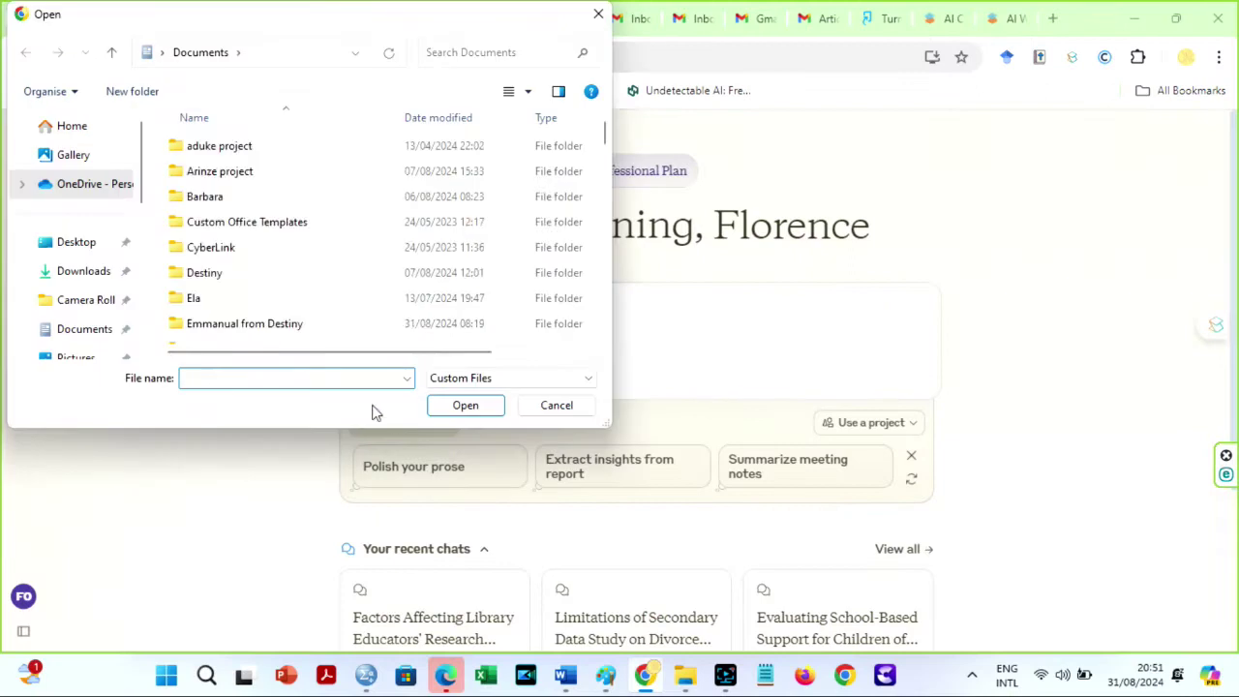
Attach the interview transcript document from the Documents folder to the Claude chat
left_click_drag(606, 131, 611, 208)
scroll(497, 208, "up", 2)
double_click(497, 207)
left_click(248, 238)
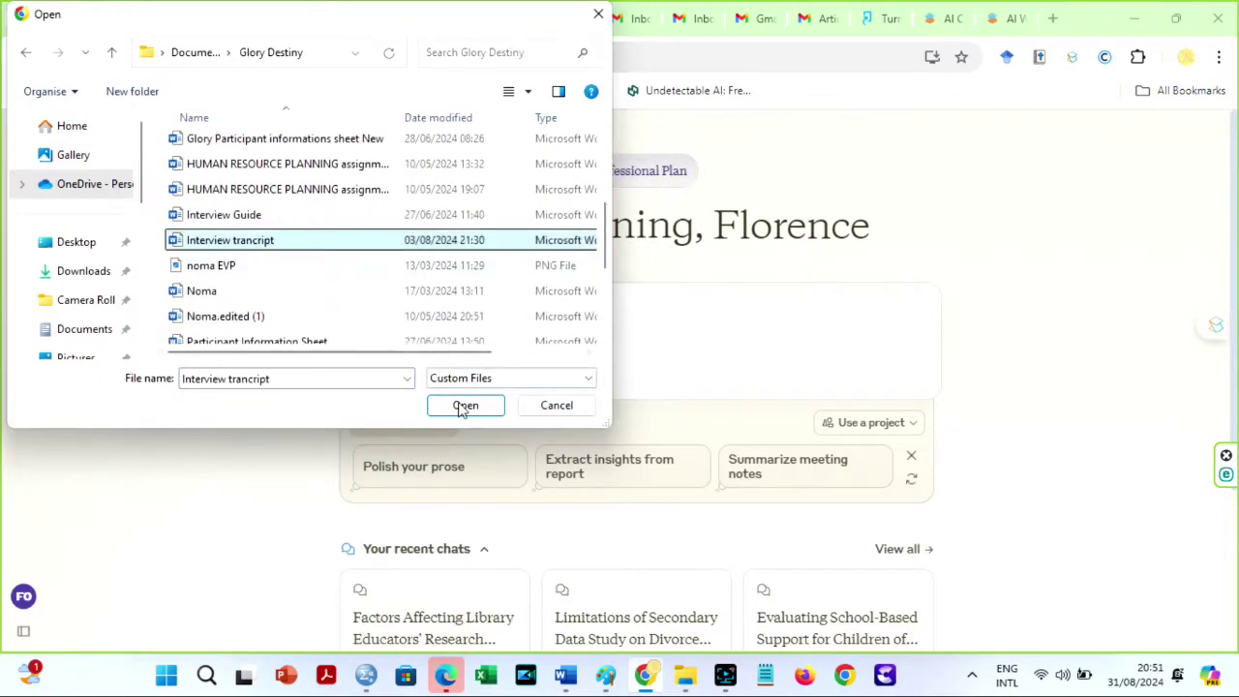
left_click(464, 404)
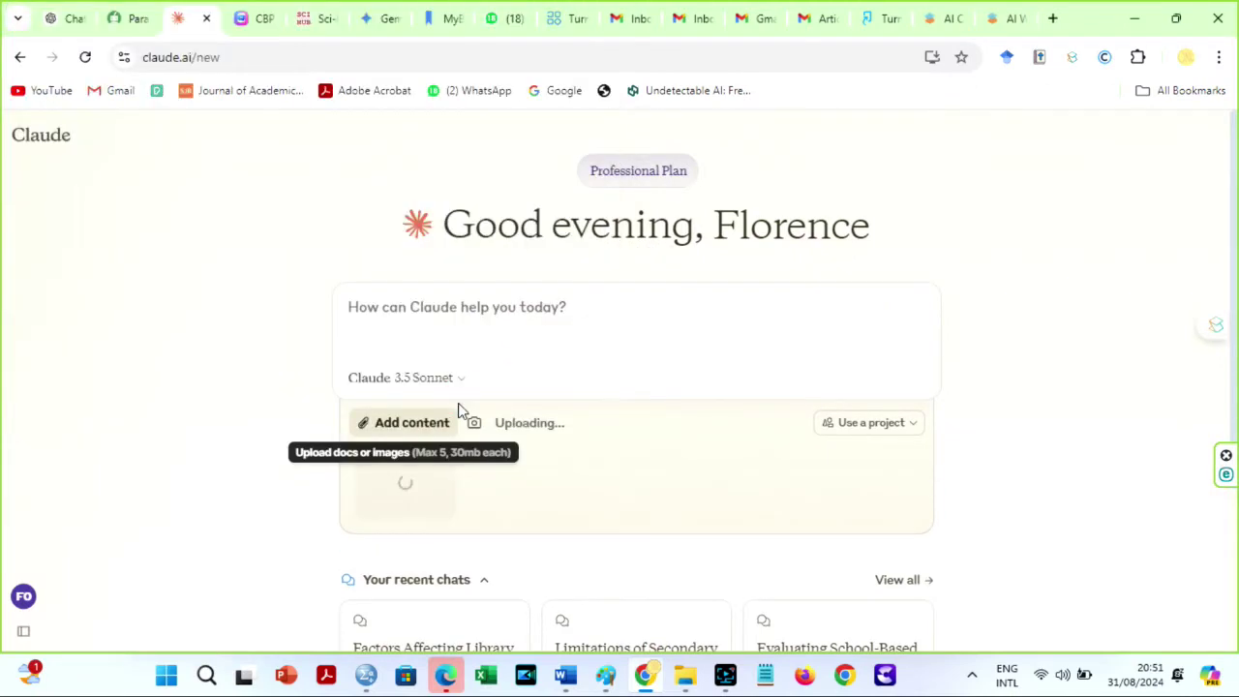
Ask Claude for a tabular thematic analysis of recruitment practices across the ten interviewees
left_click(469, 341)
type("i have uploaded an interview trans")
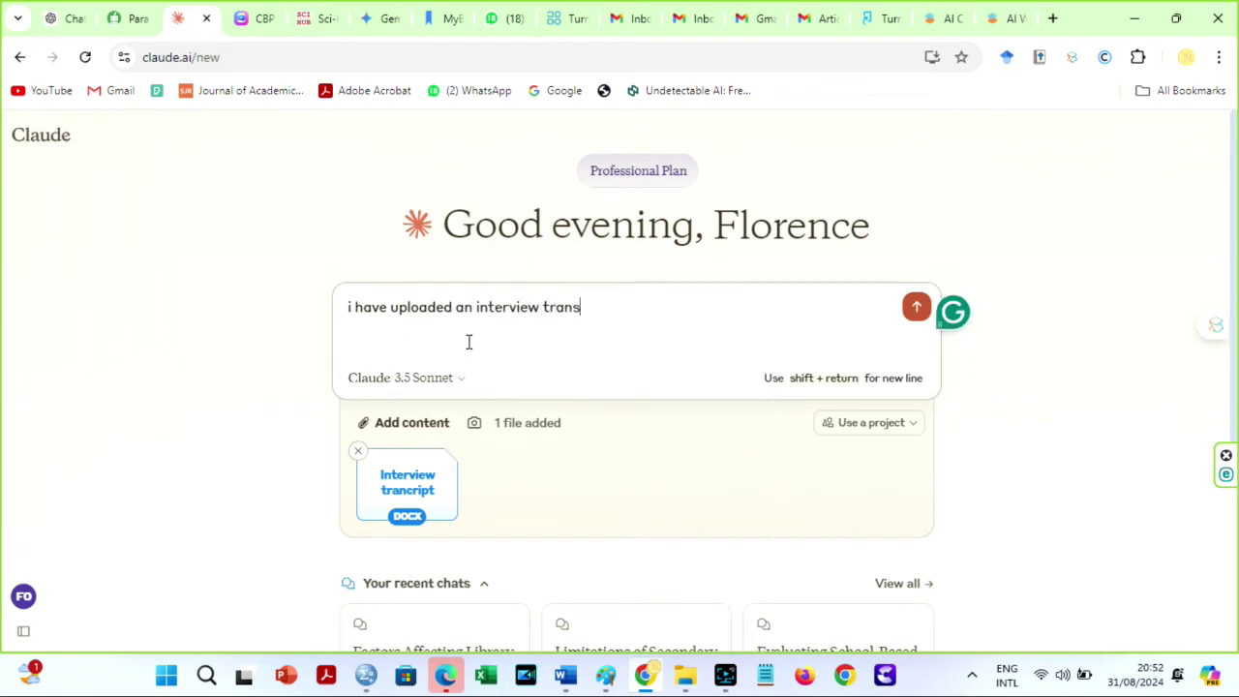
type("cript of ten inte")
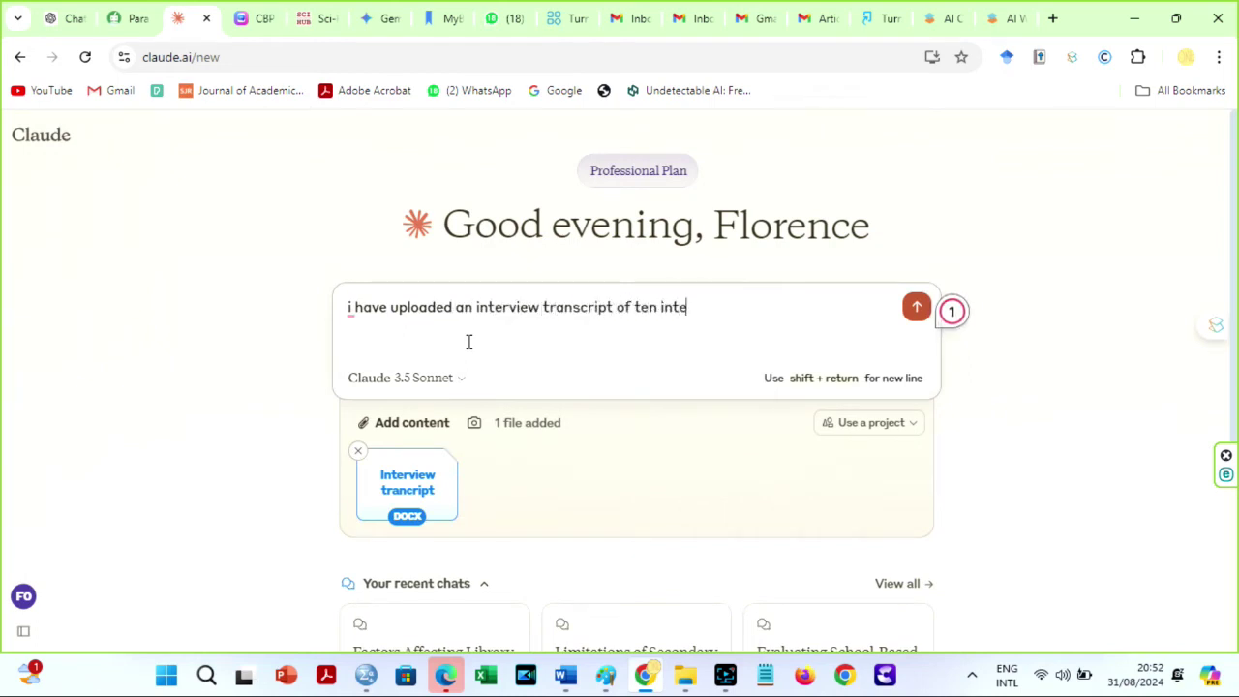
type("rviewees. My research project is titled")
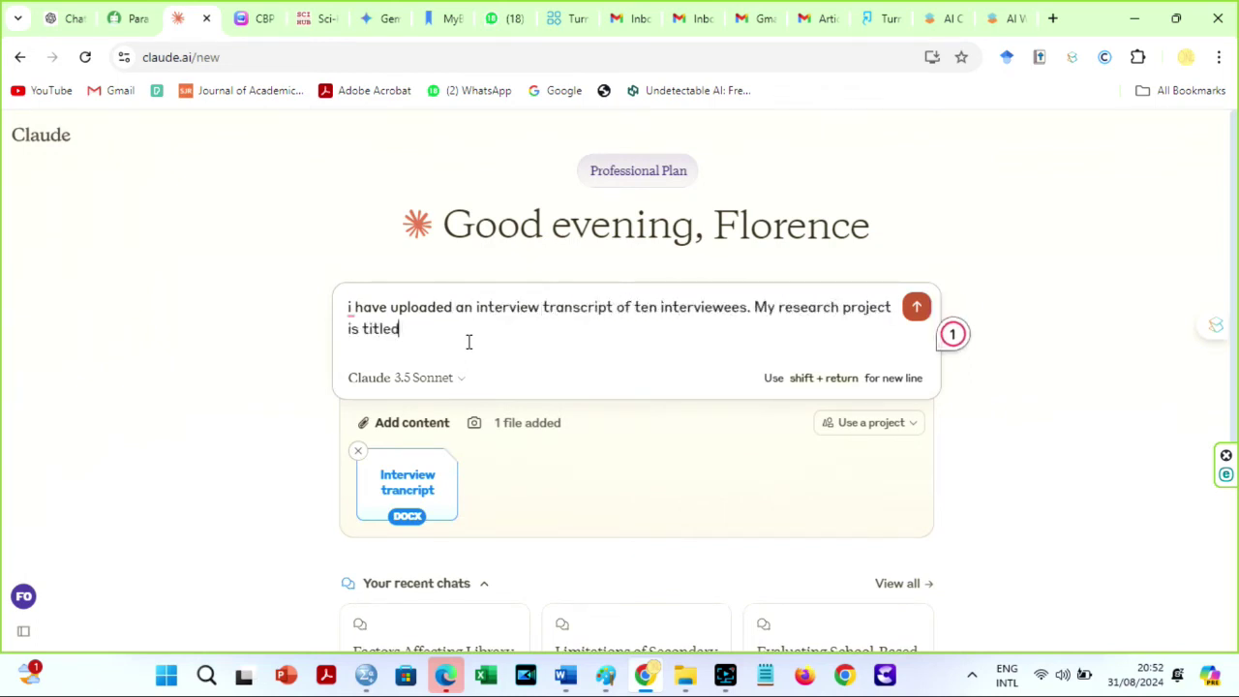
type(" recruitment practices")
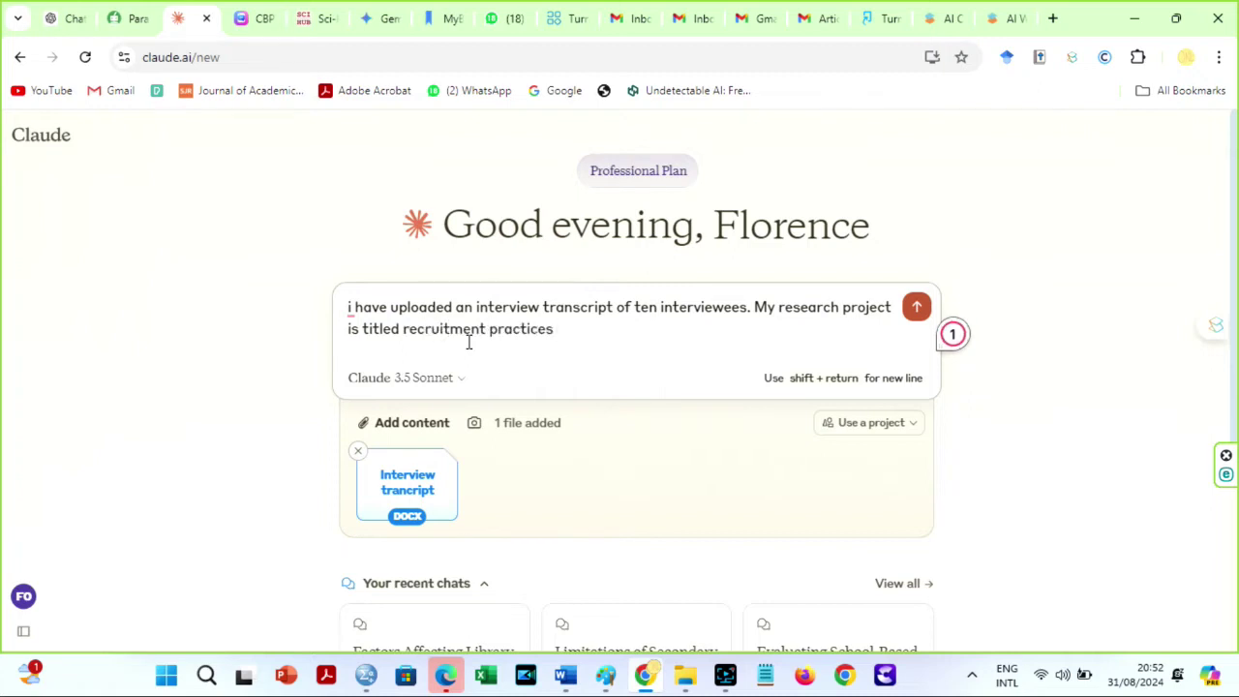
type(" in companies. Do a thematic analysis in a t")
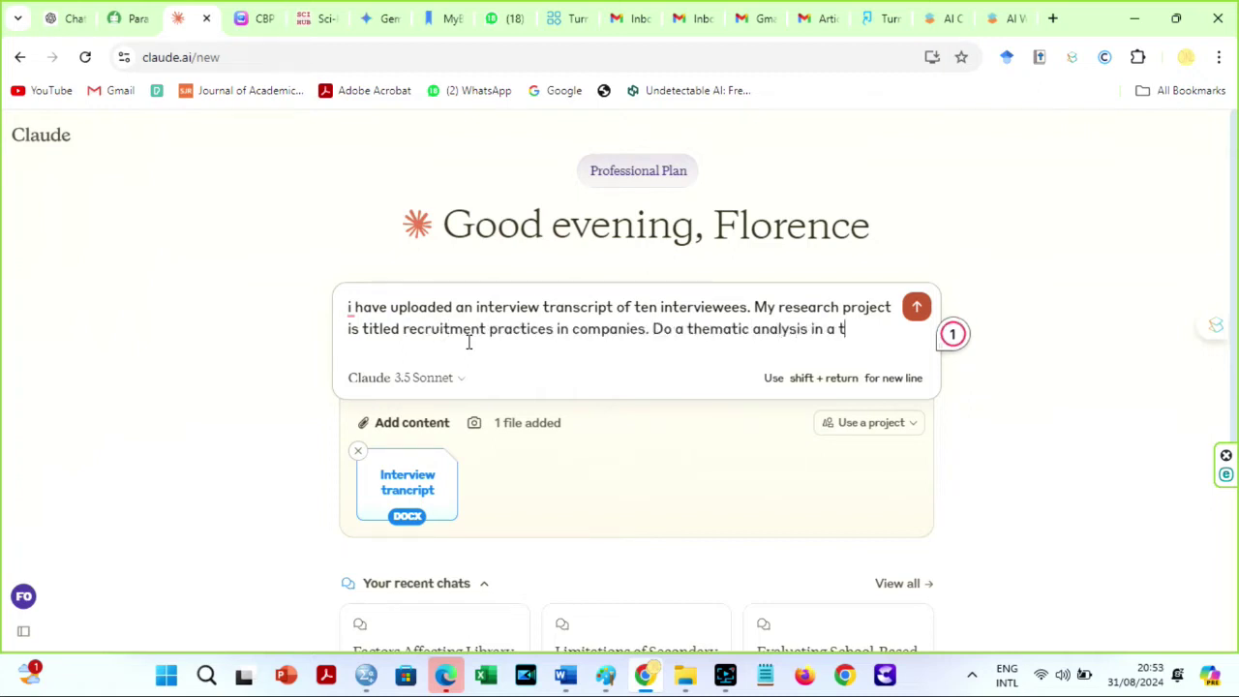
type("abular for")
type("m. Begin with the themes,")
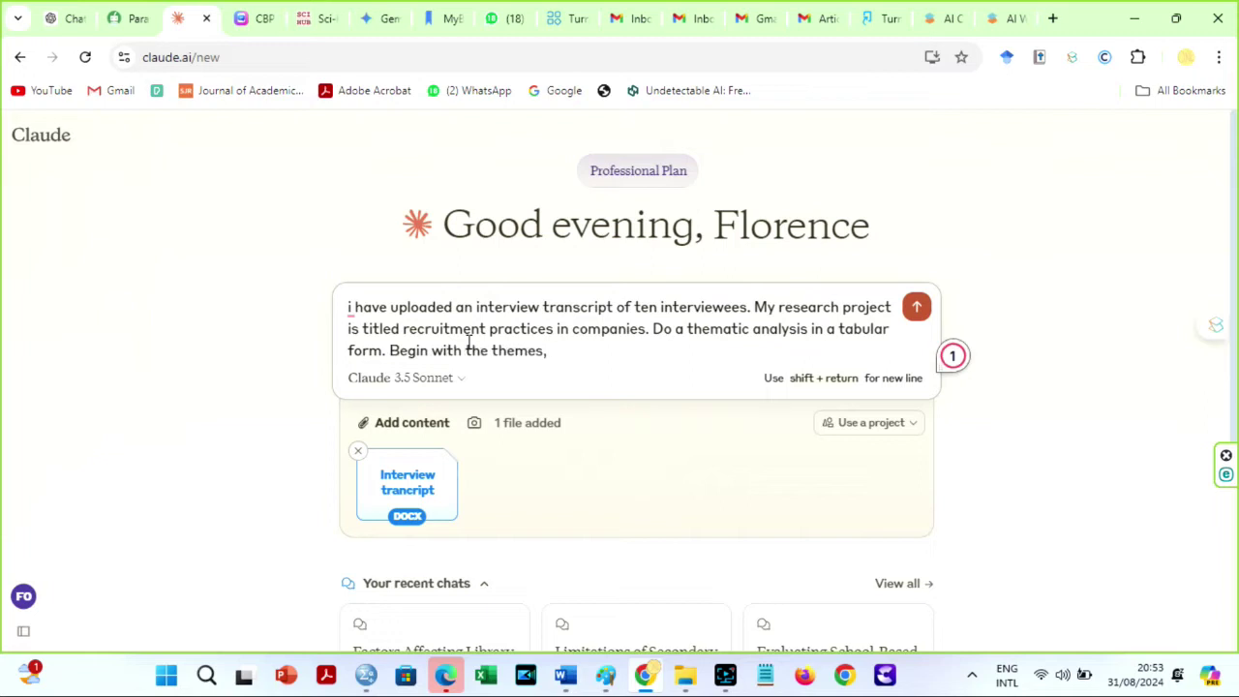
type(" sub-themes, codes and frequncy.")
key("Return")
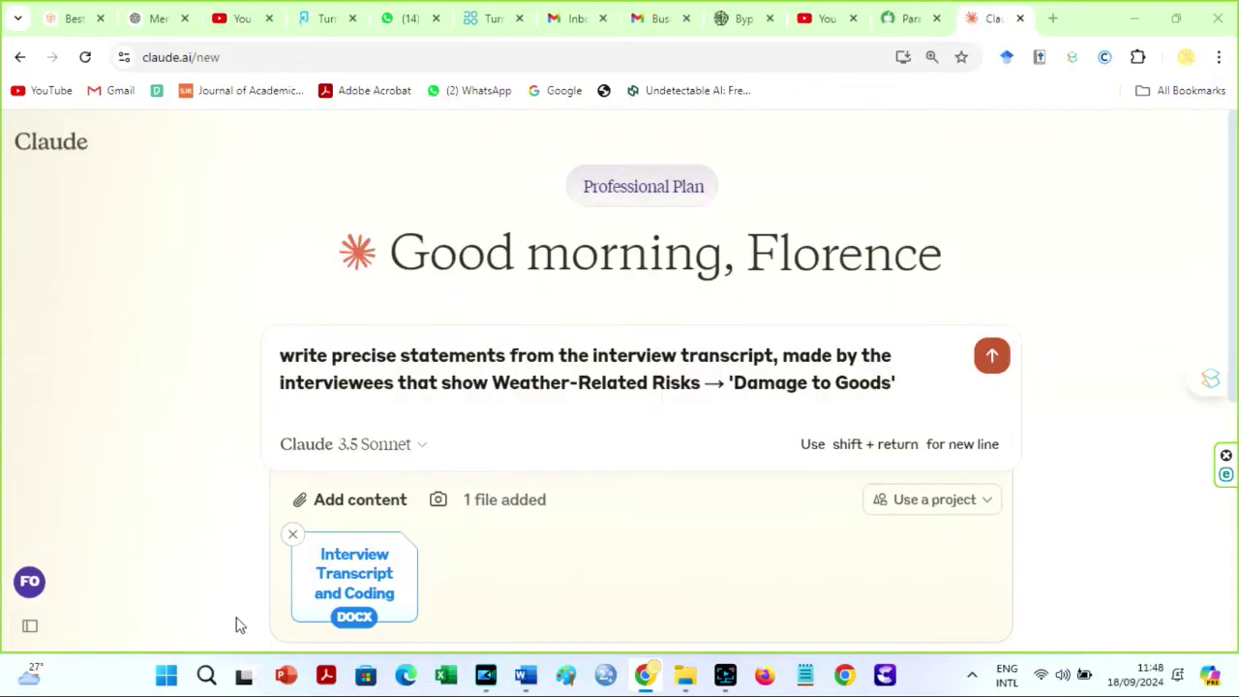
Send the Damage to Goods quote request, then attach the action research PDF and ask for its key results
left_click(991, 358)
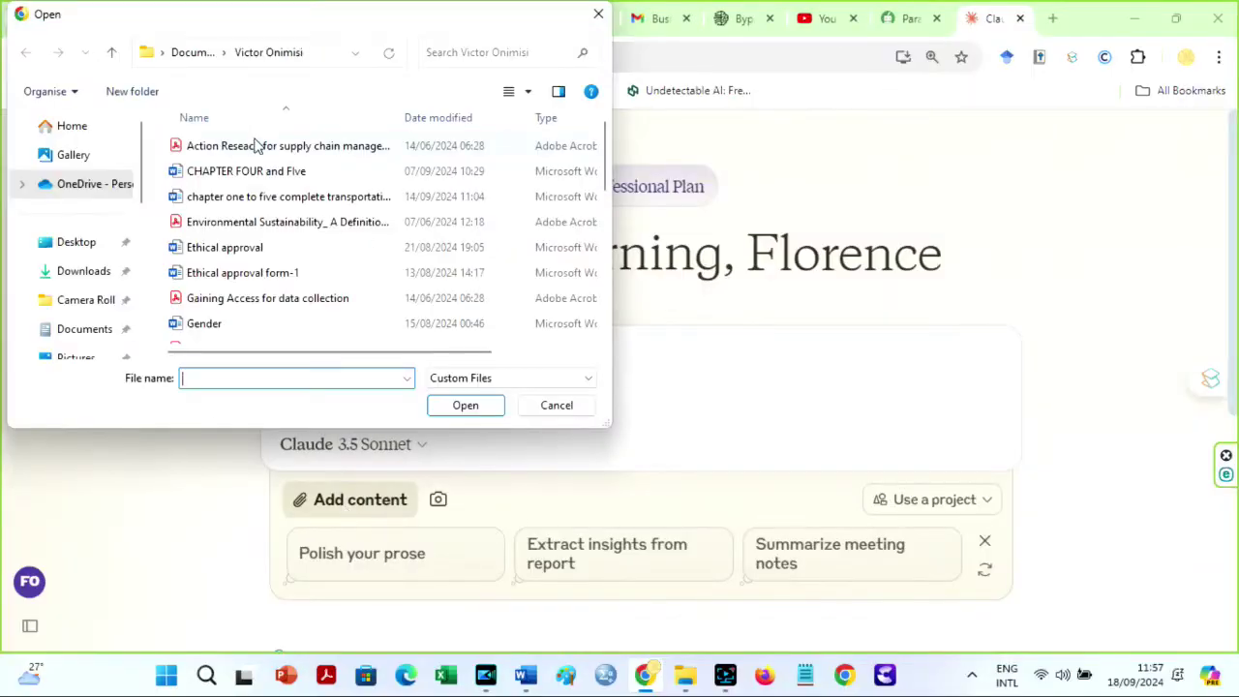
double_click(257, 145)
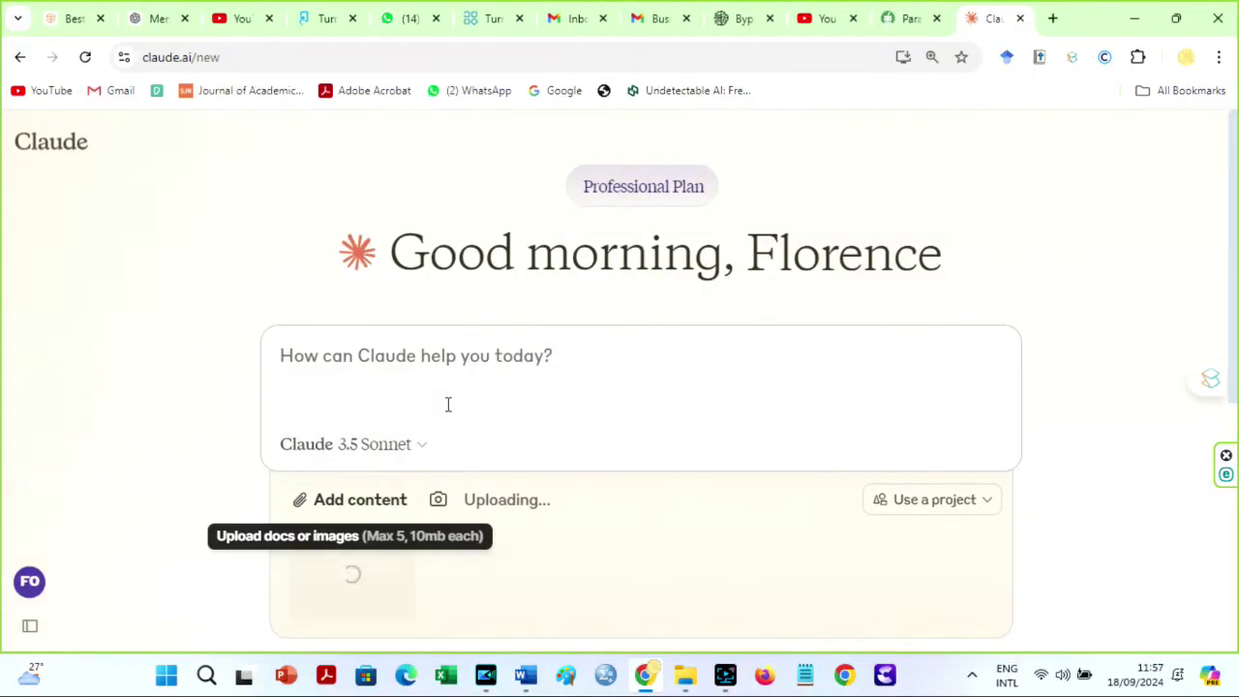
left_click(420, 354)
type("summarise the key results in ")
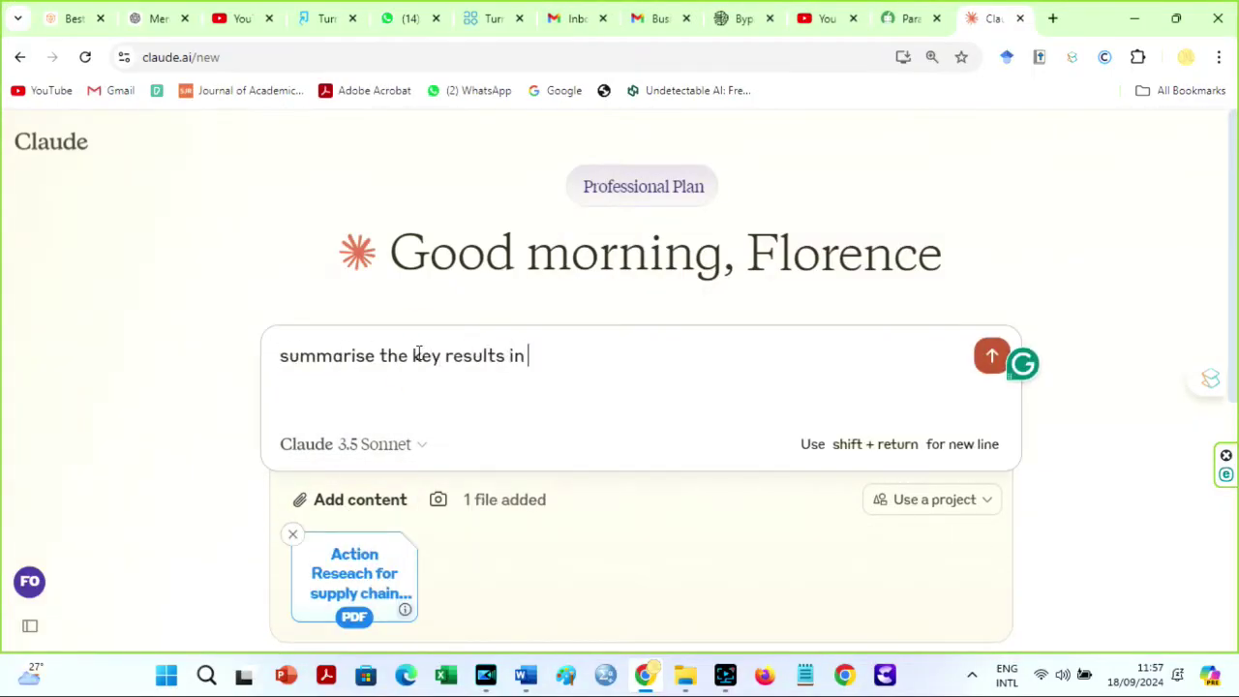
type("this research paper")
key("Return")
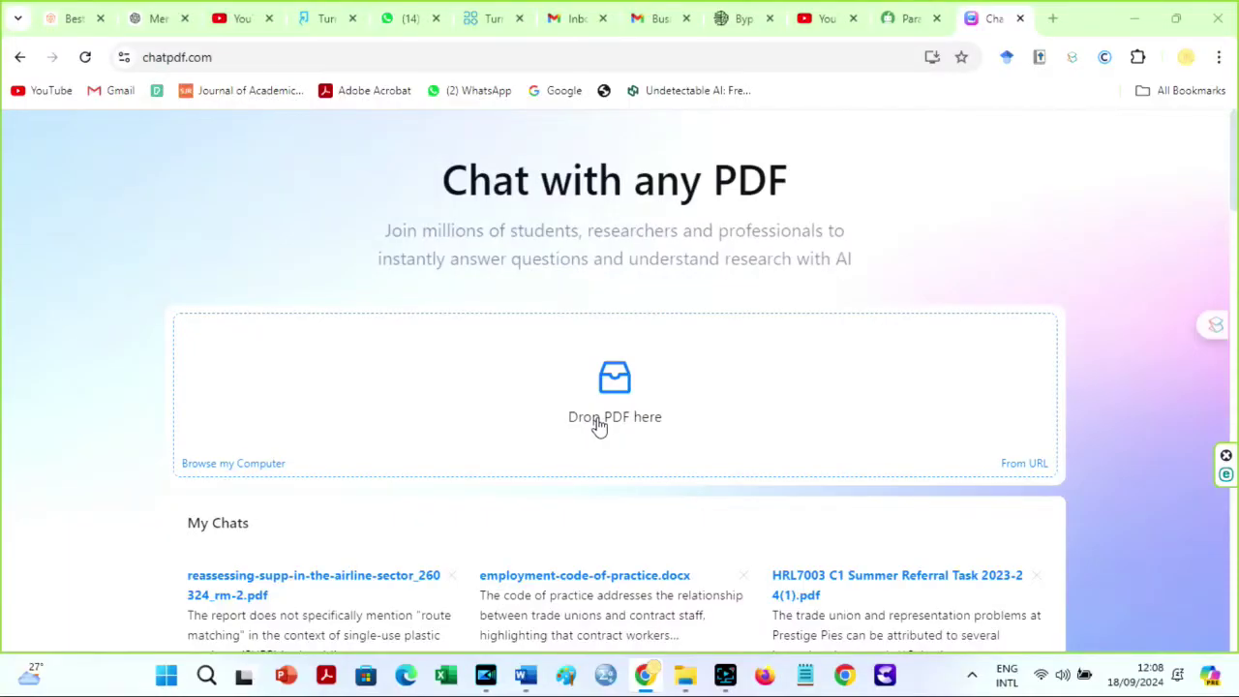
Upload the Action Research PDF to ChatPDF and ask the suggested question about societal challenges
left_click(596, 420)
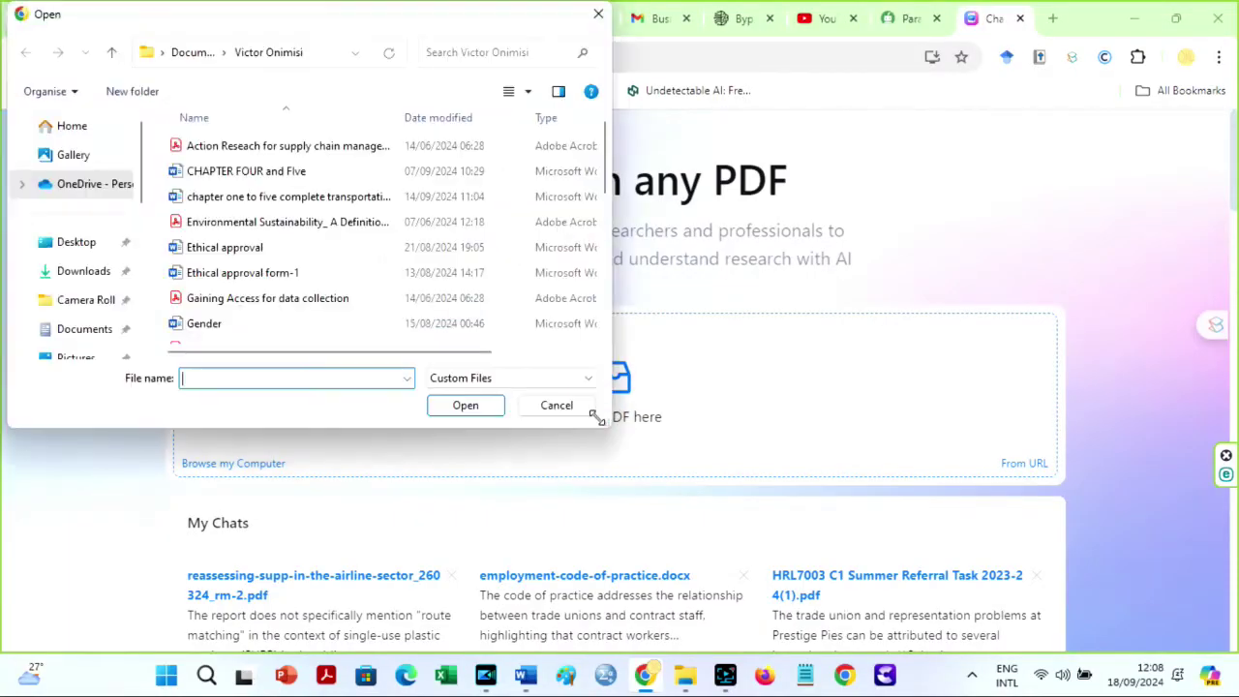
left_click(254, 147)
left_click(462, 402)
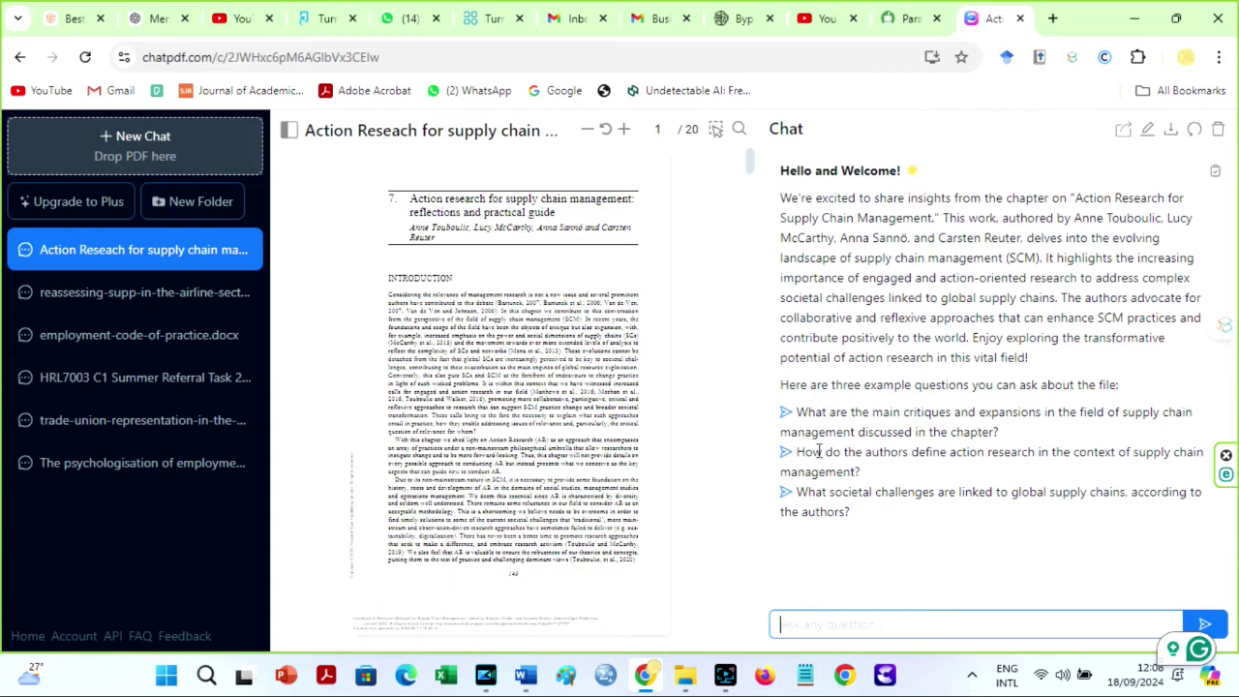
left_click(789, 492)
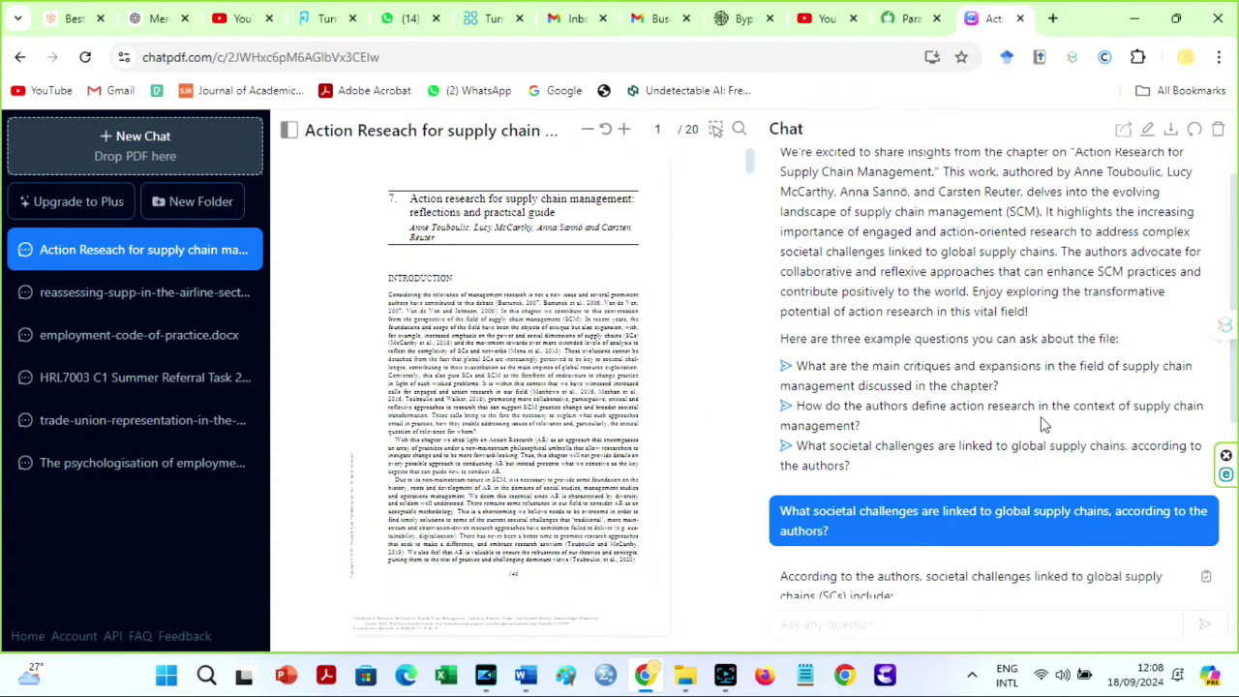
Ask the follow-up question 'what is the main arguement here'
scroll(1227, 411, "down", 4)
left_click_drag(1232, 519, 1233, 438)
left_click(977, 624)
type("what is the main arguement here")
key("Return")
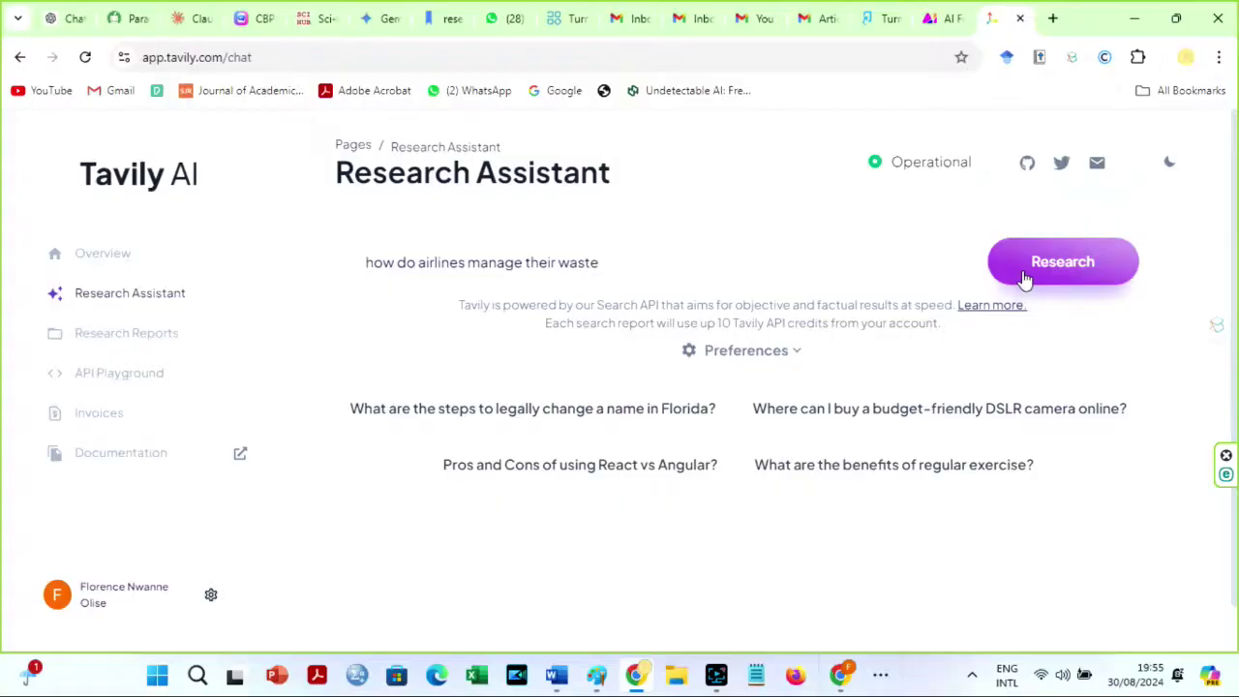
Run the Tavily research on airline waste management, review the report, and download it as PDF
left_click(1022, 271)
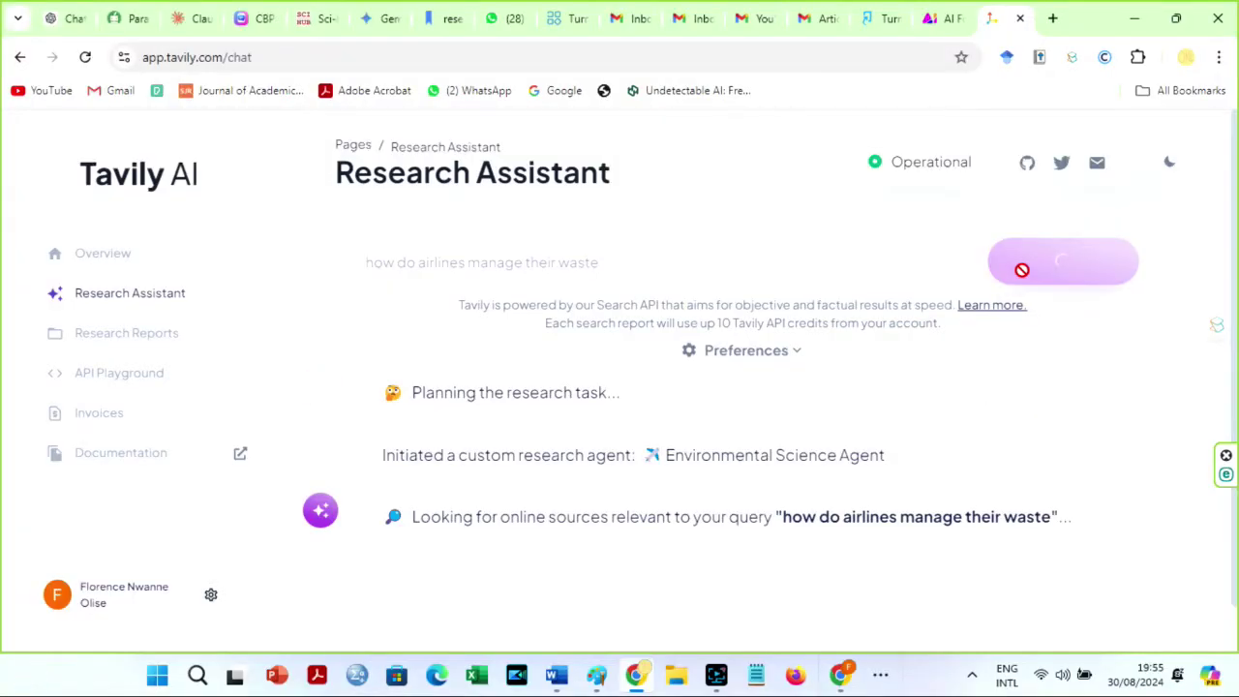
left_click_drag(1232, 285, 1236, 356)
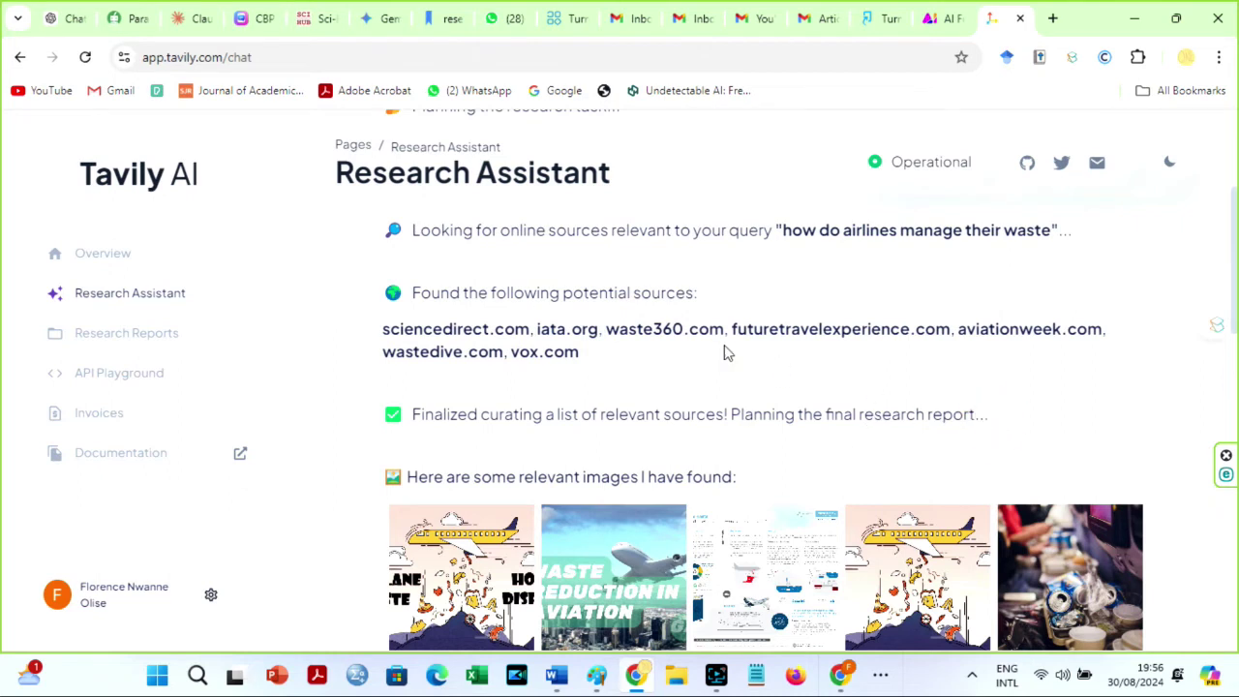
left_click_drag(1236, 260, 1236, 646)
left_click(816, 569)
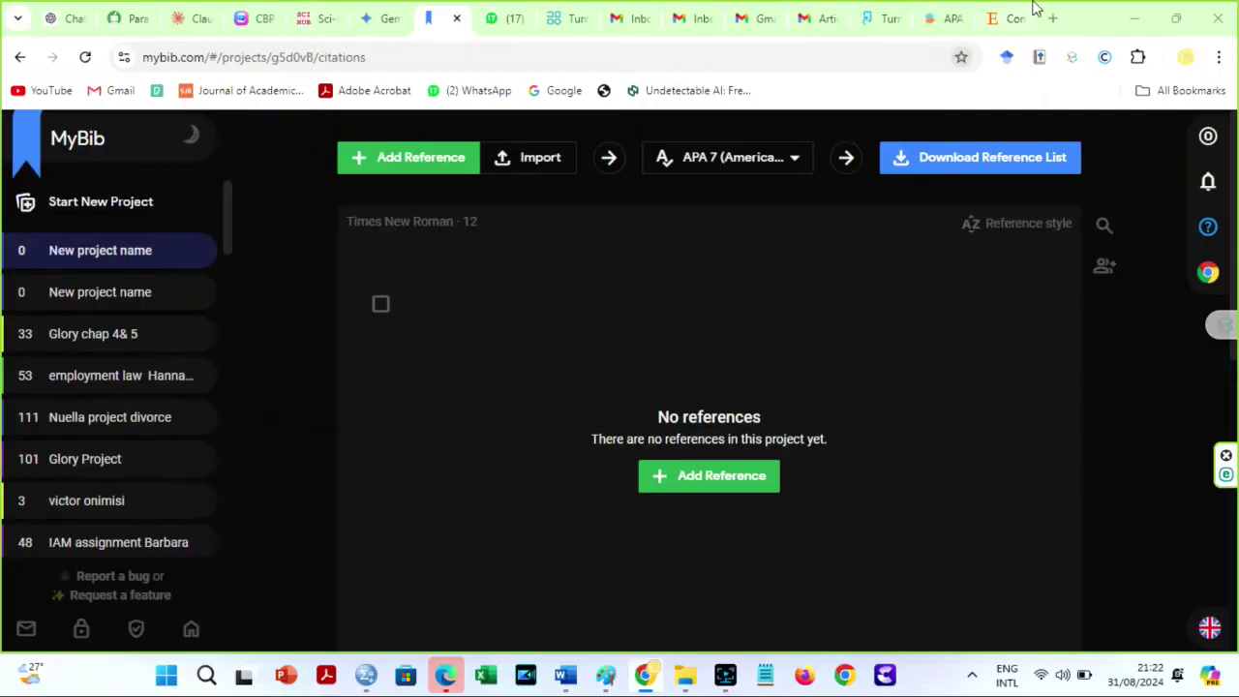
Add the ScienceDirect green supply chain article by pasted URL, save it, and view its in-text citation
left_click(1016, 17)
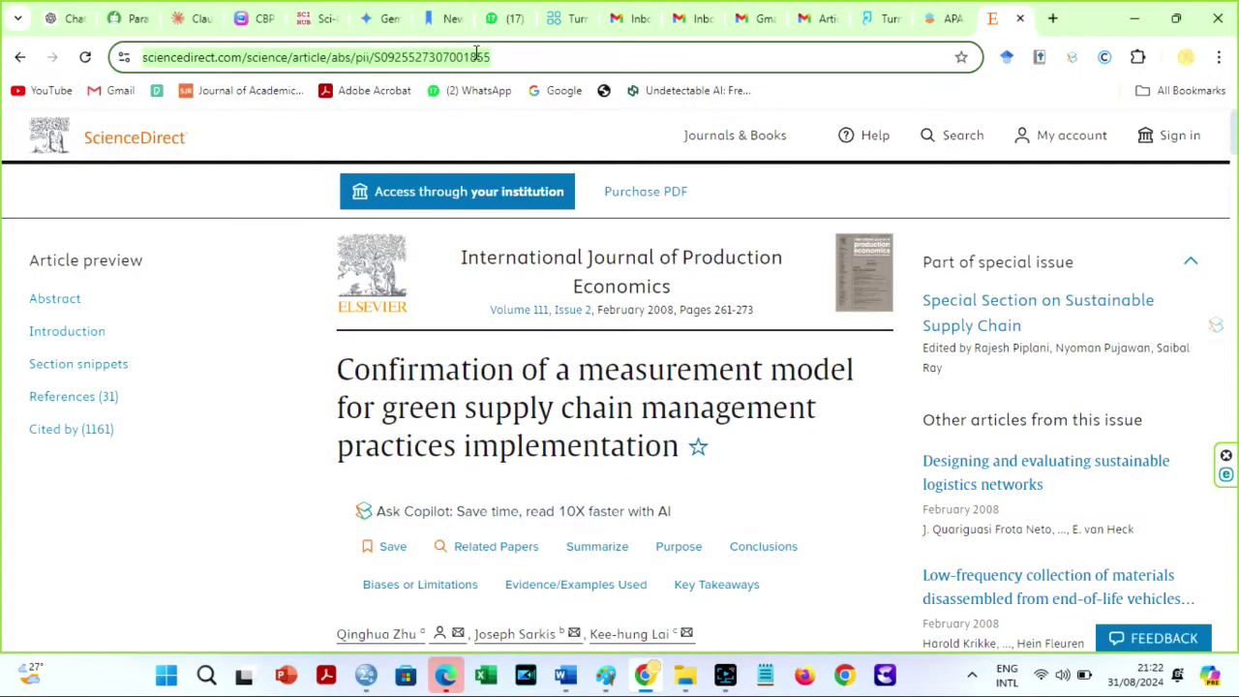
left_click(429, 18)
left_click(440, 162)
key("ctrl+v")
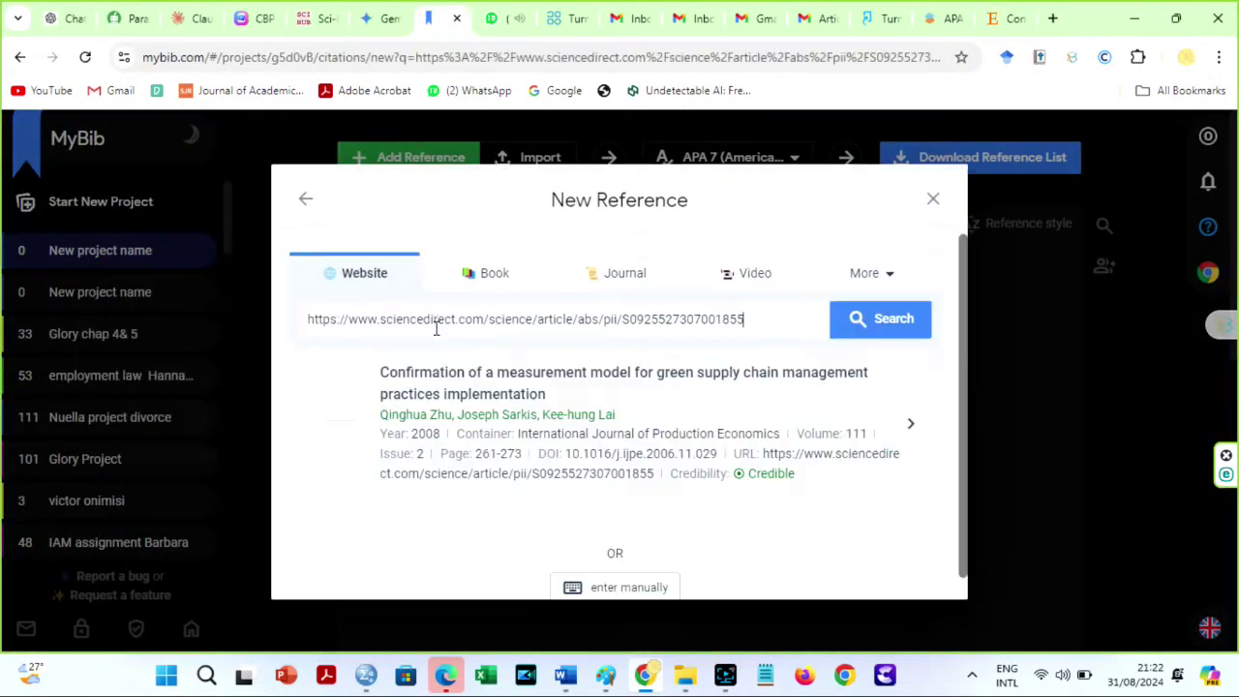
left_click(542, 387)
left_click_drag(958, 279, 964, 353)
left_click(630, 575)
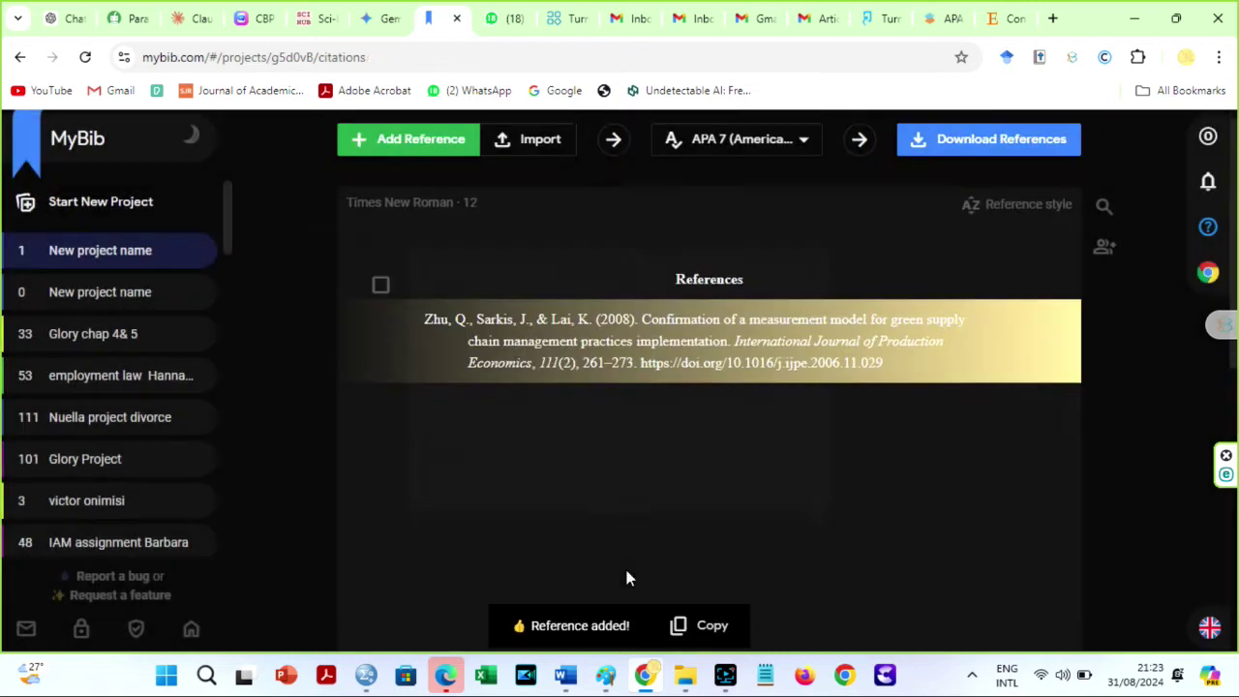
left_click(817, 353)
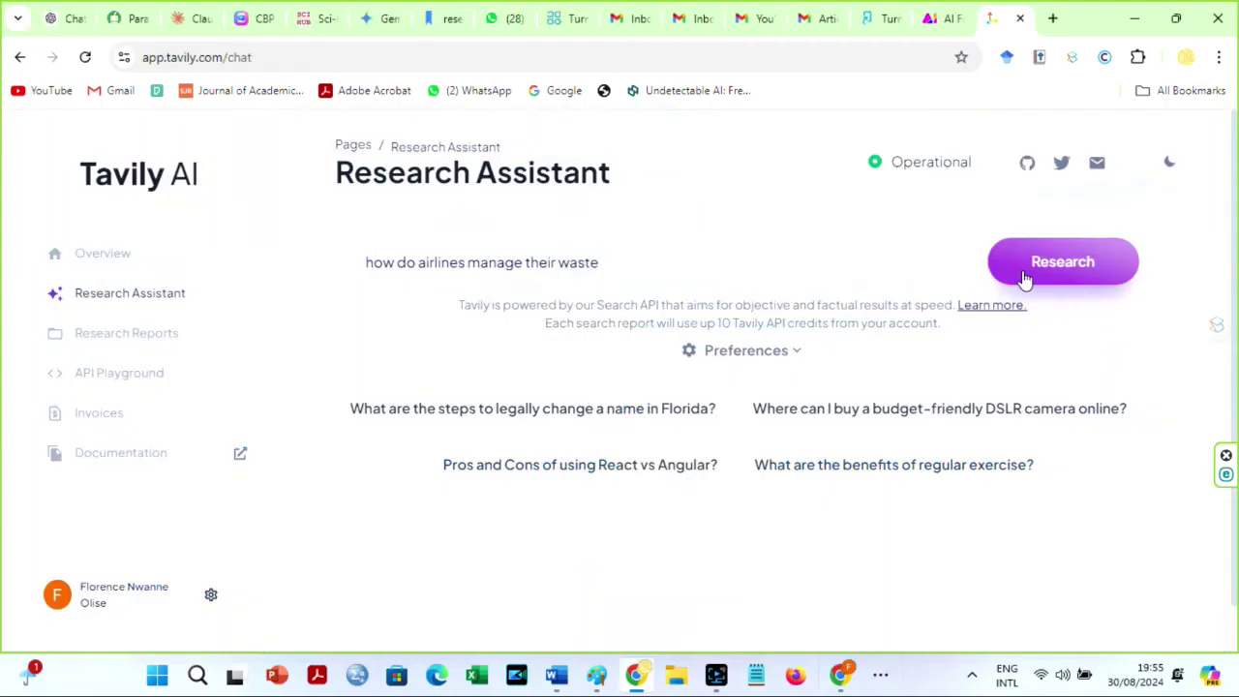
left_click(1023, 271)
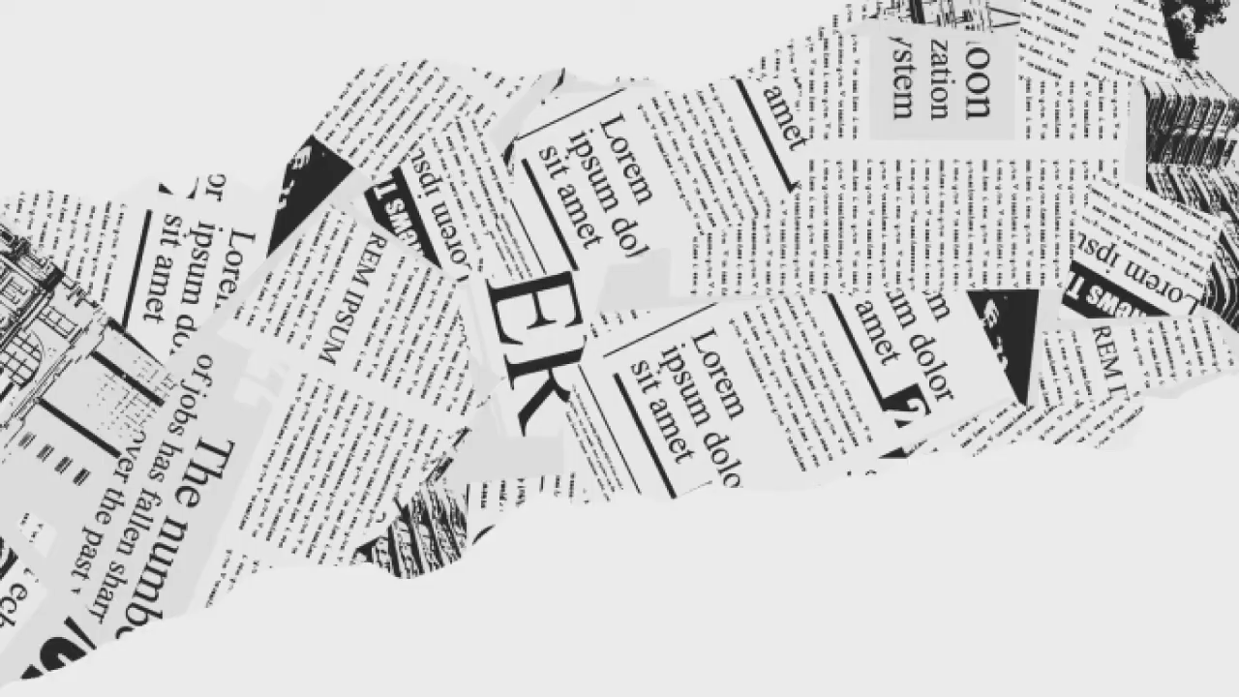